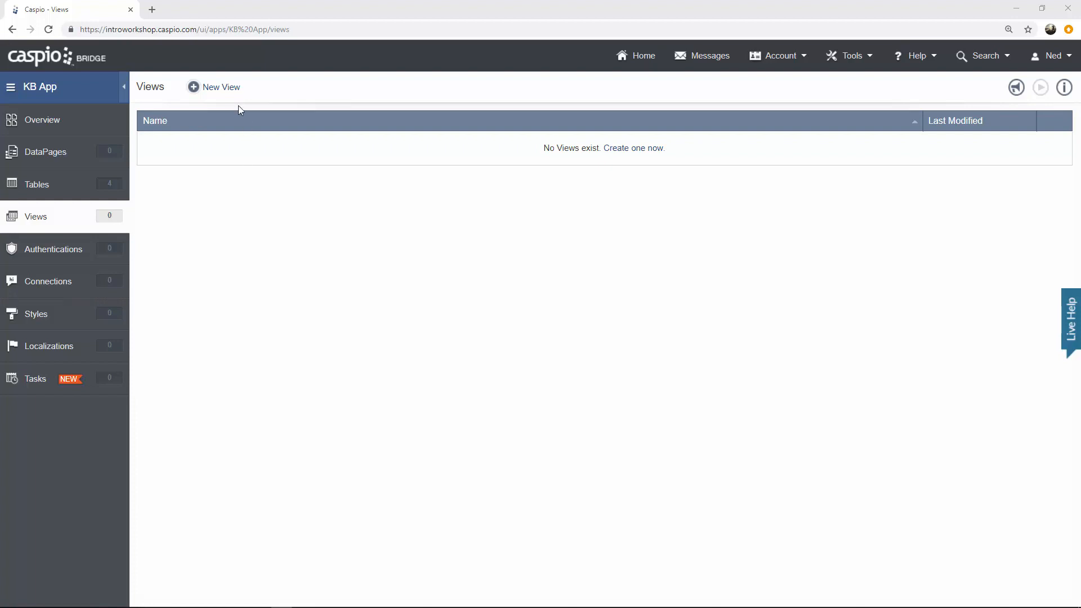
Create a new view named KB_Filter_Admins on the KB_Users table and continue to Field Properties.
click(230, 90)
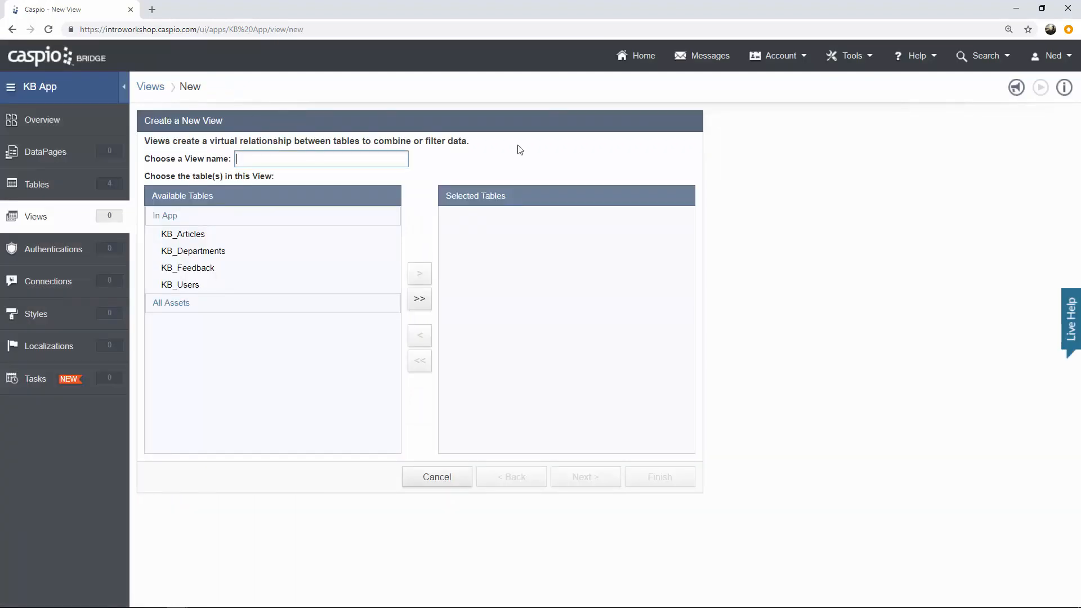
text(KB_Filter_Admins)
click(243, 287)
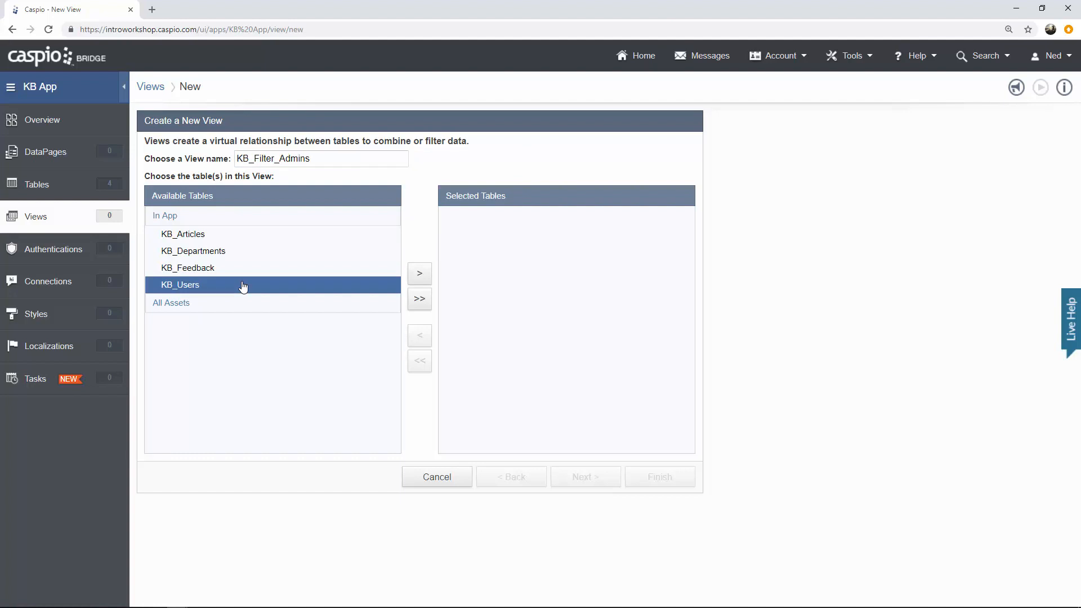
click(419, 274)
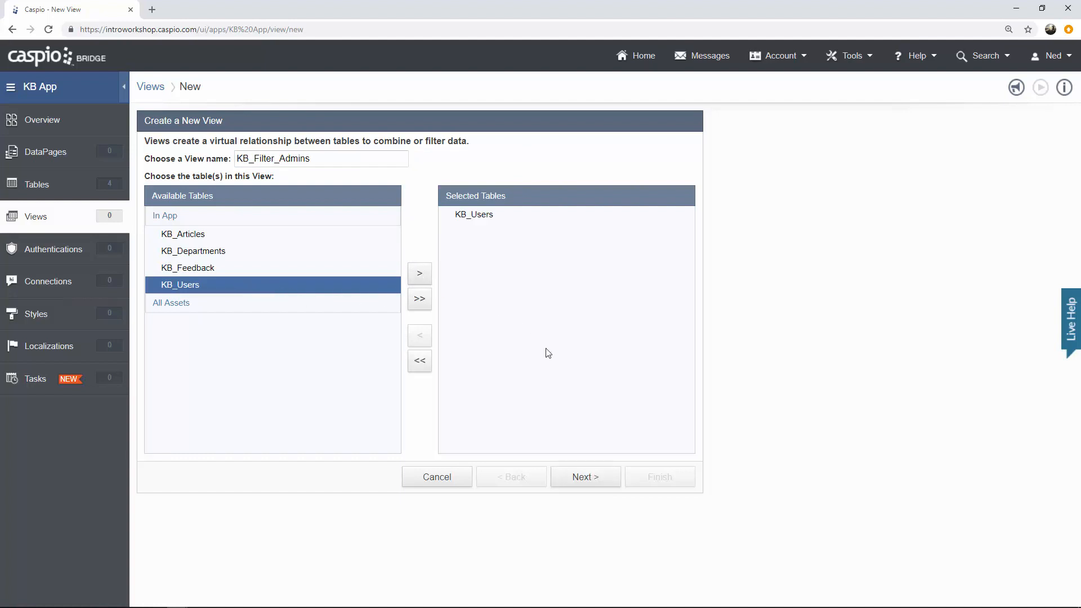
click(586, 477)
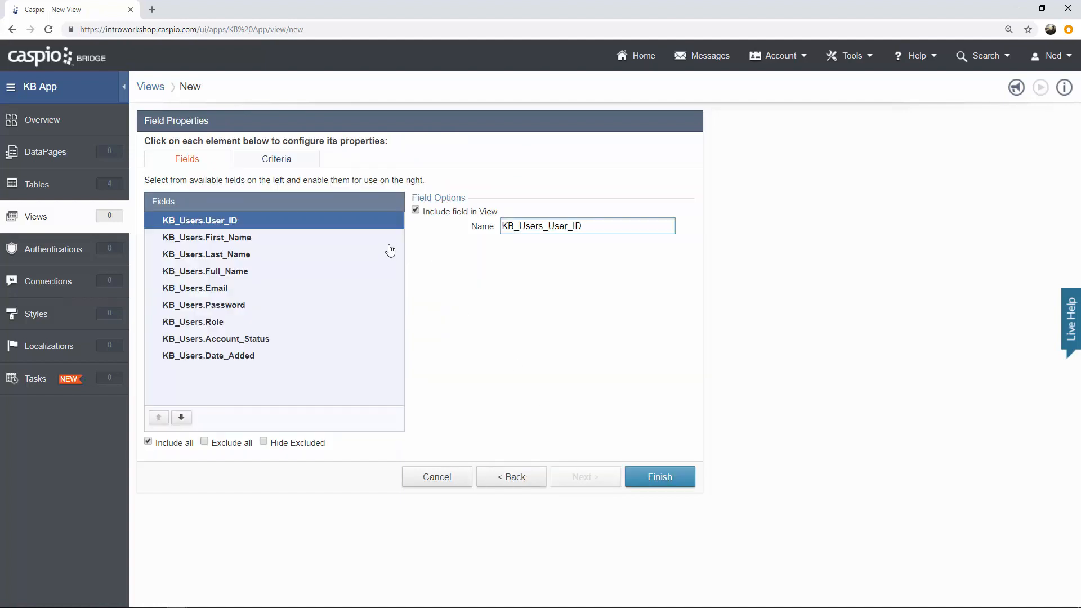
Add an AND criterion where KB_Users_Role equals 'Admin' to the view.
click(280, 163)
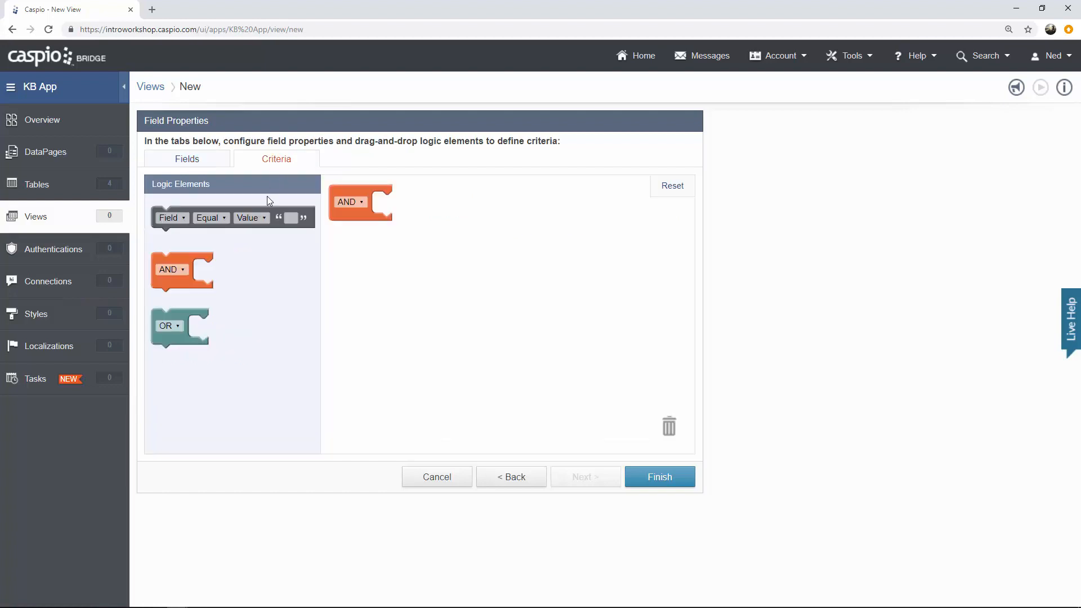
drag(167, 210, 394, 198)
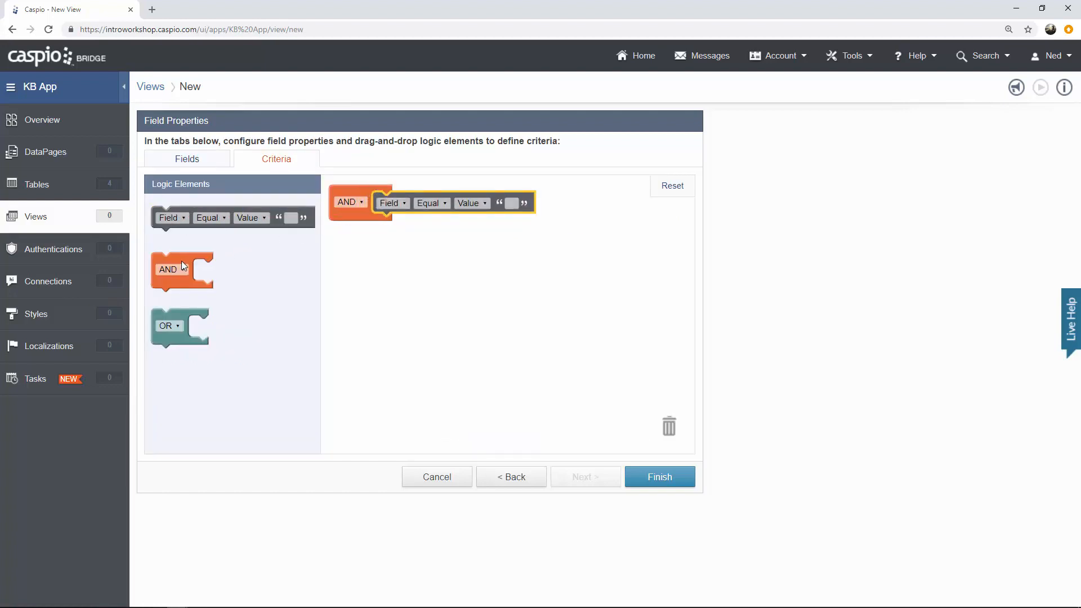
drag(183, 266, 669, 419)
drag(406, 194, 670, 420)
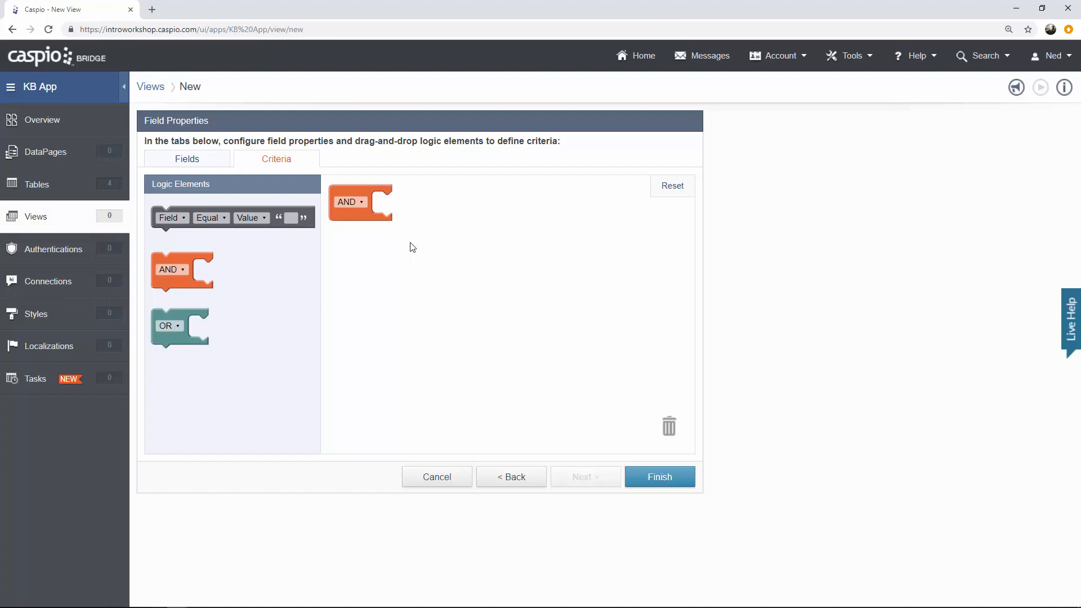
drag(233, 218, 408, 202)
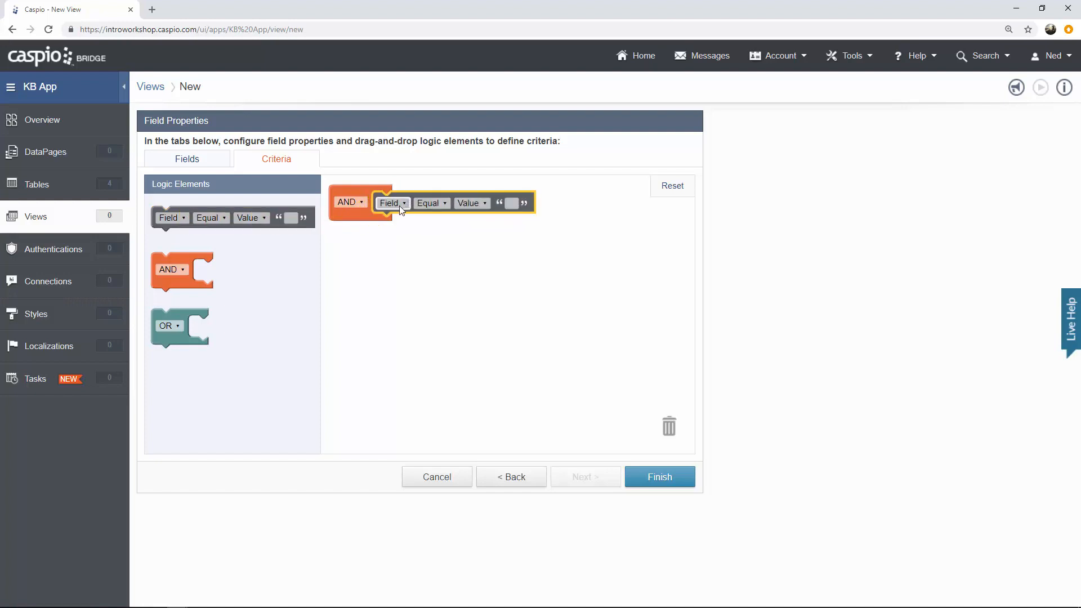
click(404, 204)
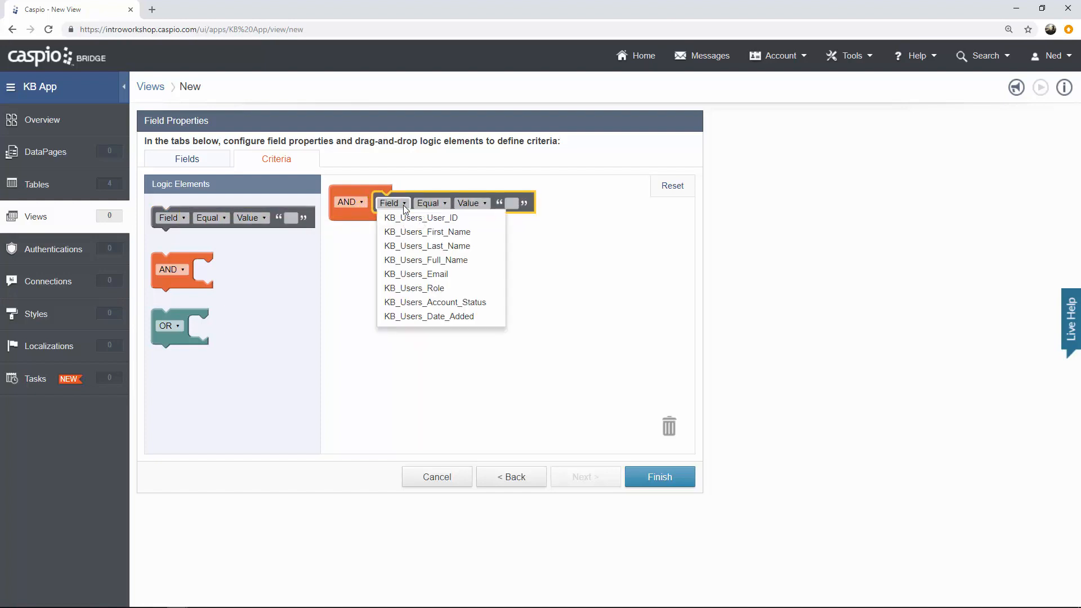
click(432, 289)
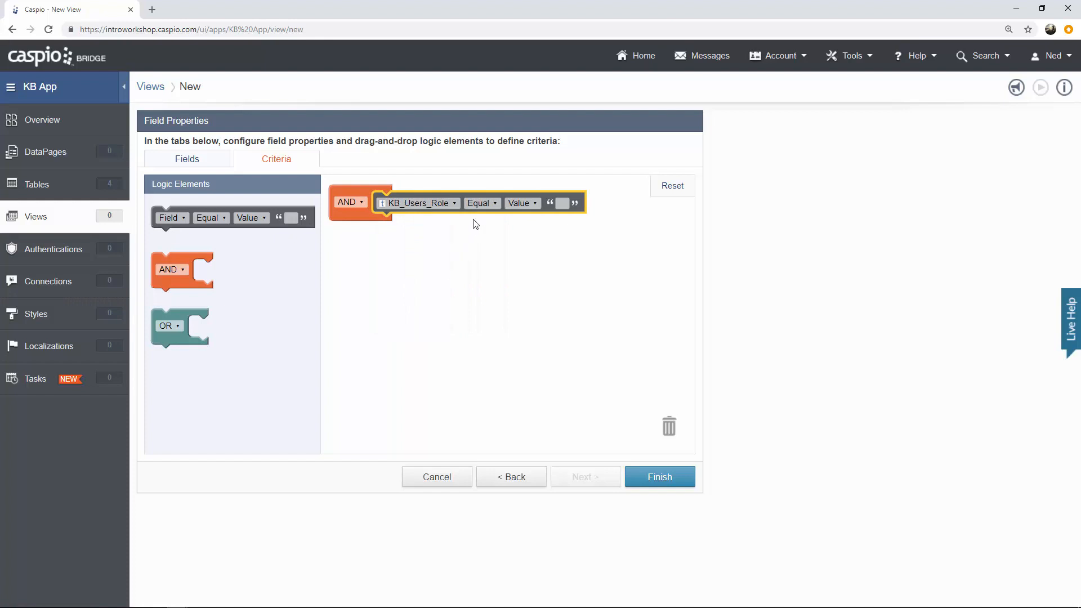
click(563, 204)
text(Admin)
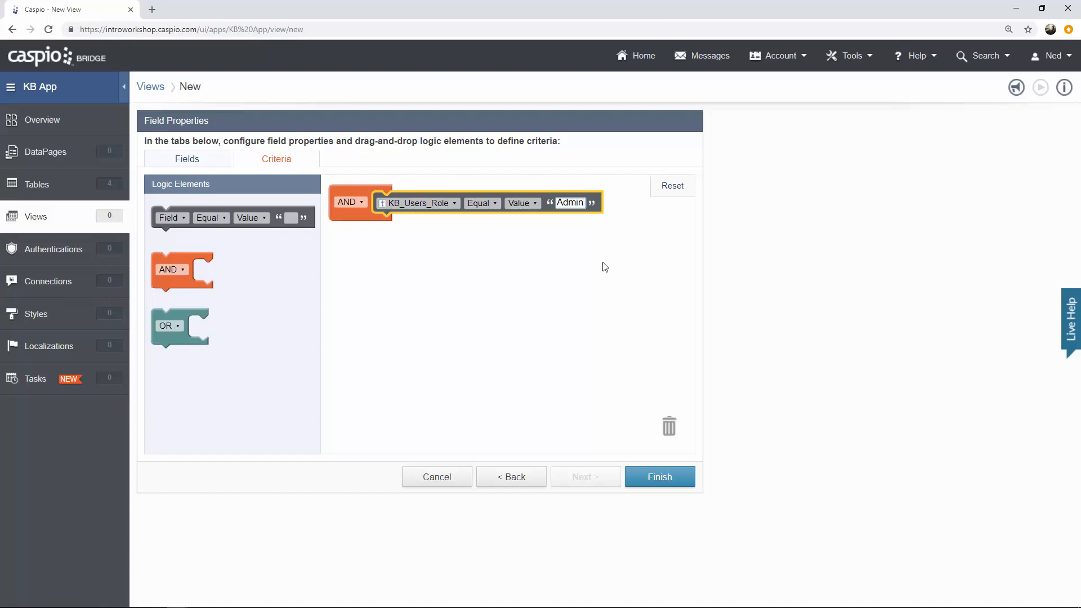
Add a checked KB_Users_Account_Status condition below the role rule and finish the KB_Filter_Admins view.
drag(225, 230, 445, 239)
click(404, 225)
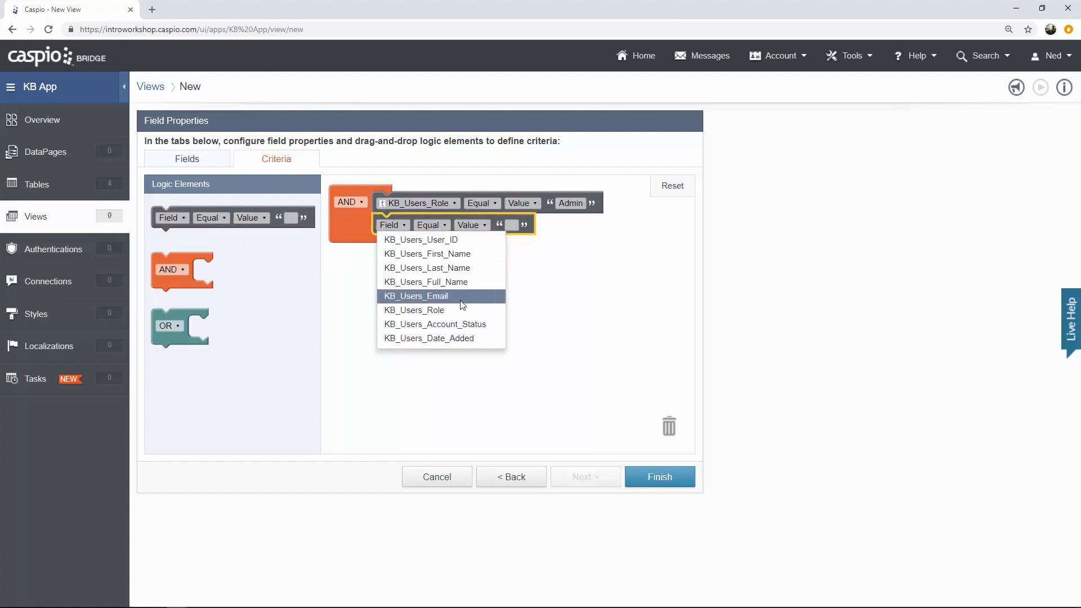
click(435, 324)
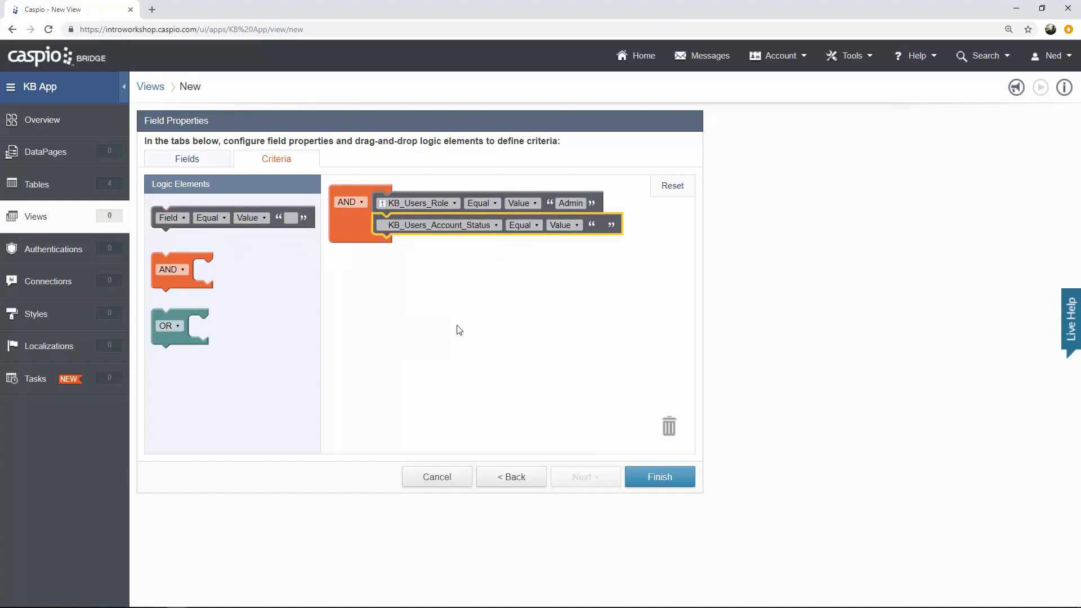
click(601, 225)
click(652, 478)
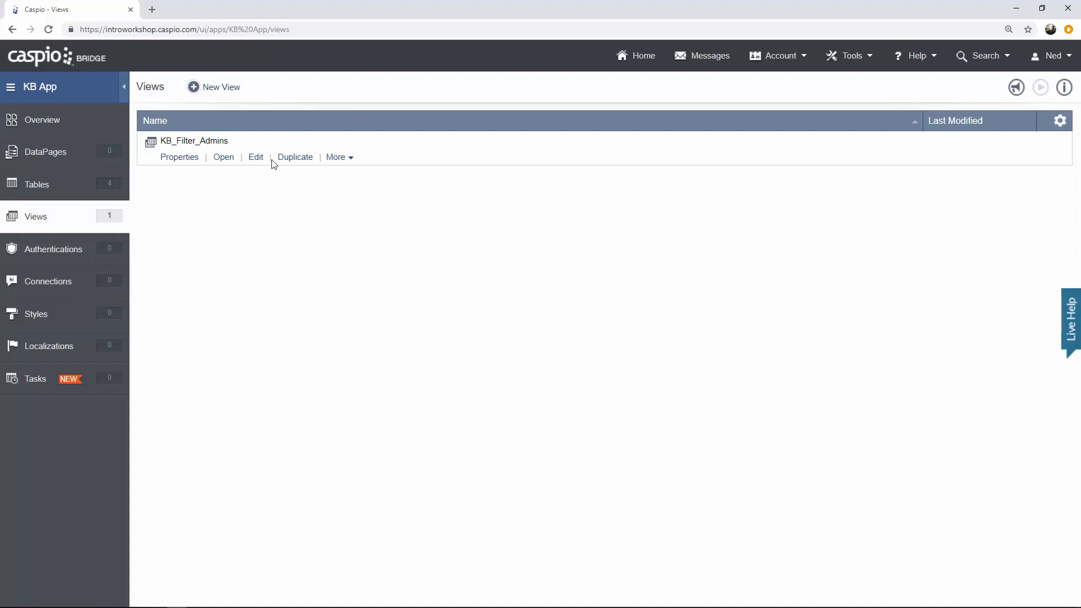
Create a view named KB_Filter_Active_Users on KB_Users and go to its Criteria step.
click(223, 90)
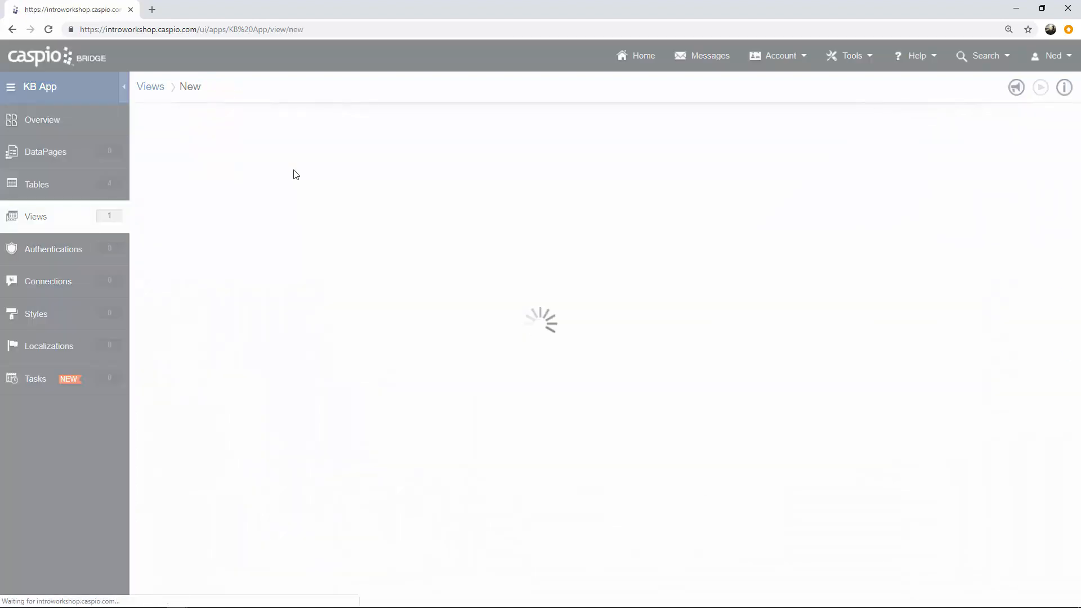
text(KB_F)
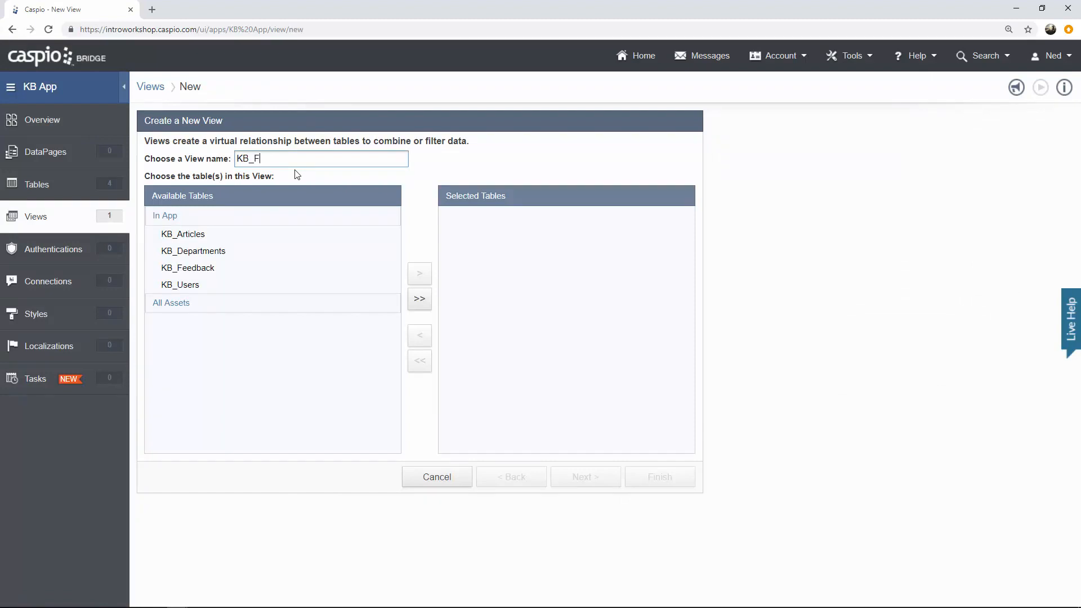
text(ilter_Aci)
text(tive_Users)
click(218, 289)
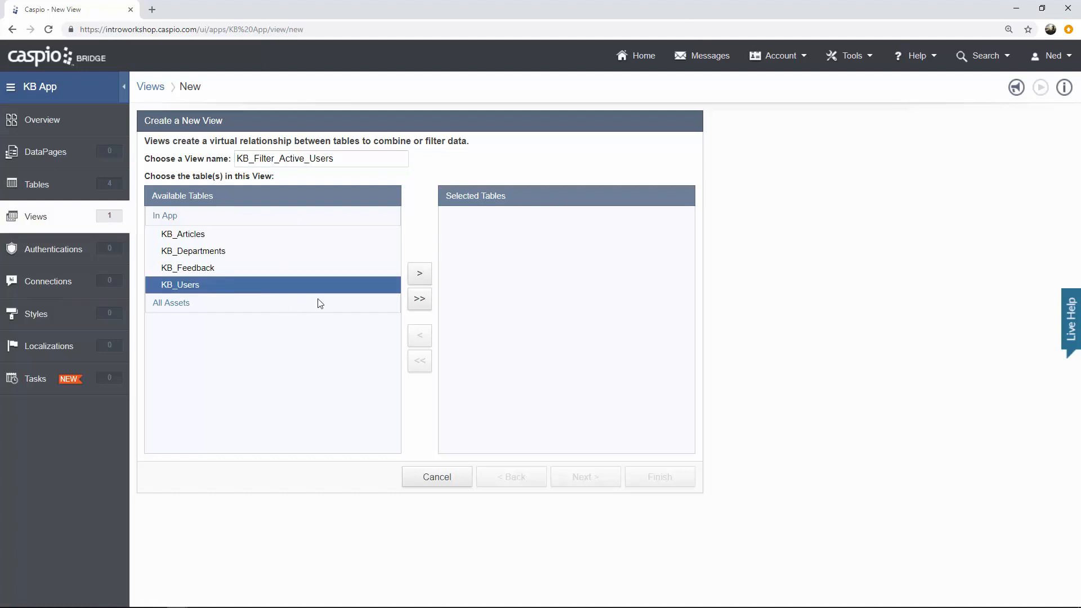
click(421, 280)
click(572, 479)
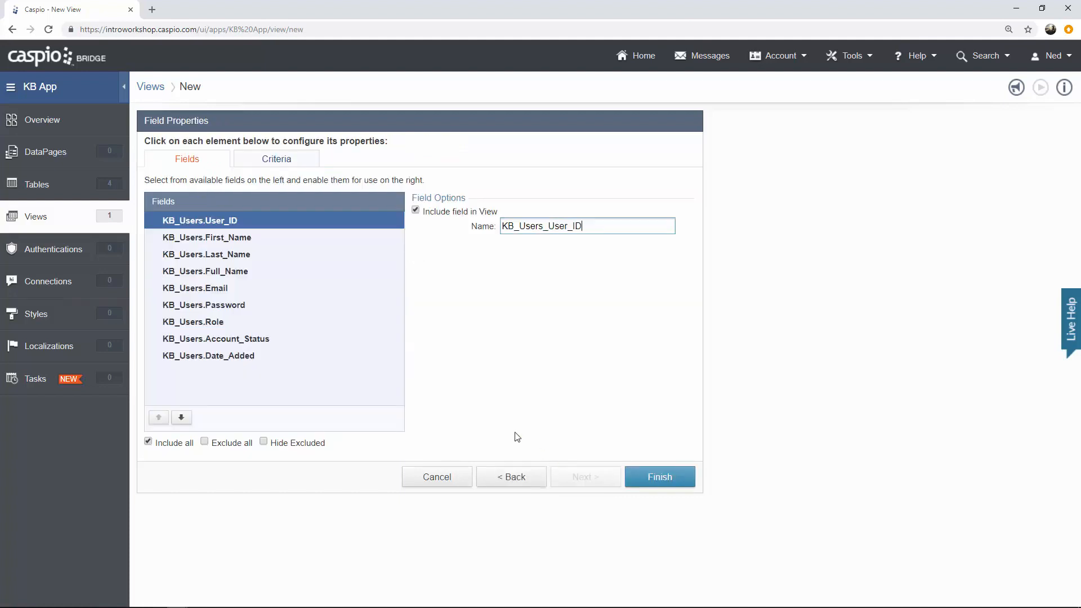
click(287, 164)
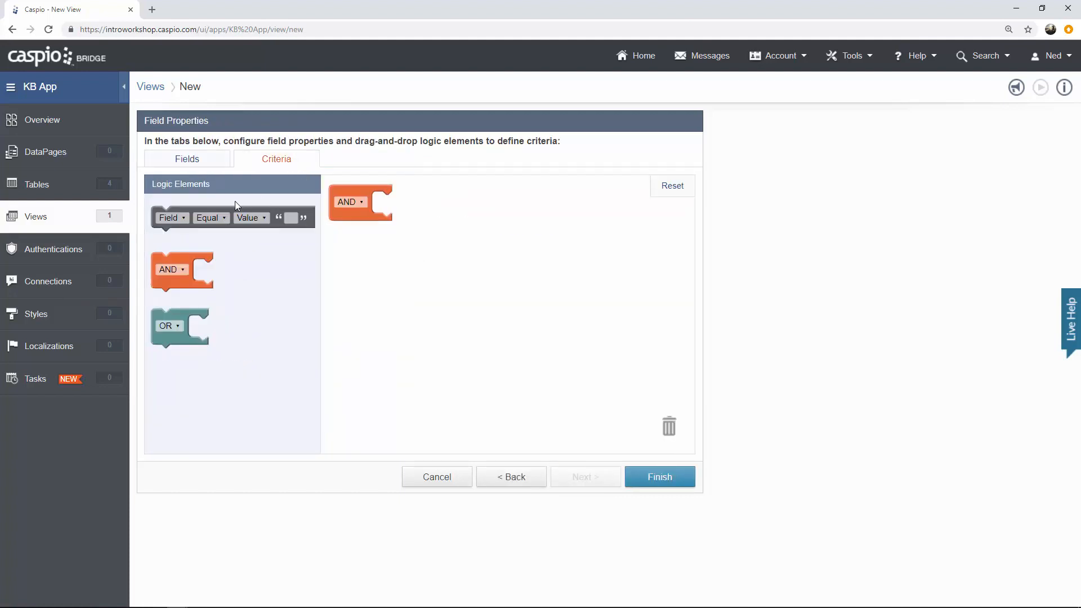
Add an AND criterion requiring KB_Users_Account_Status to be checked.
drag(187, 211, 408, 197)
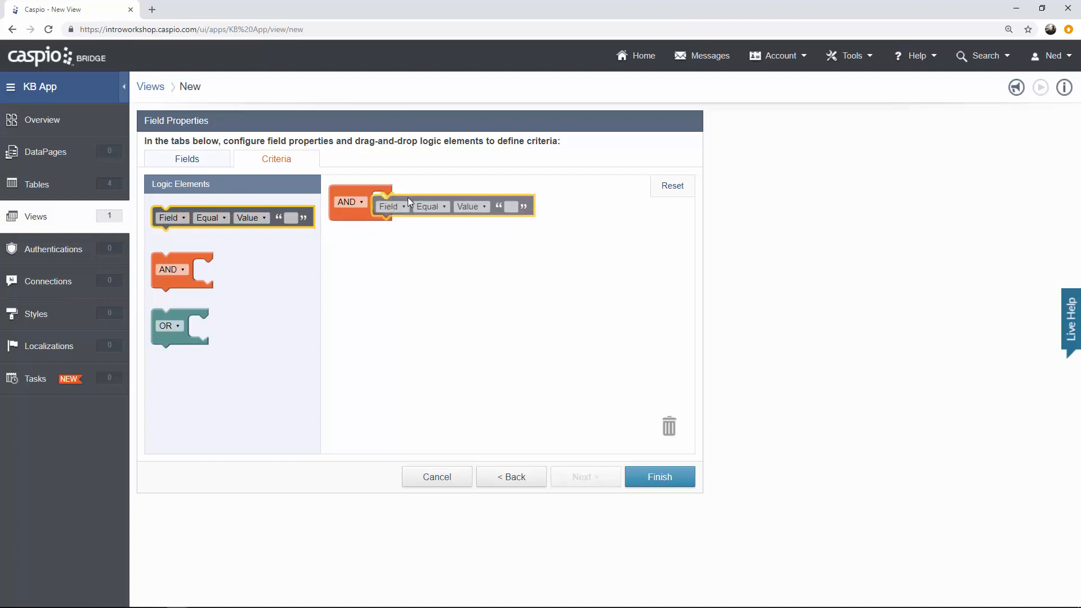
click(404, 203)
click(450, 302)
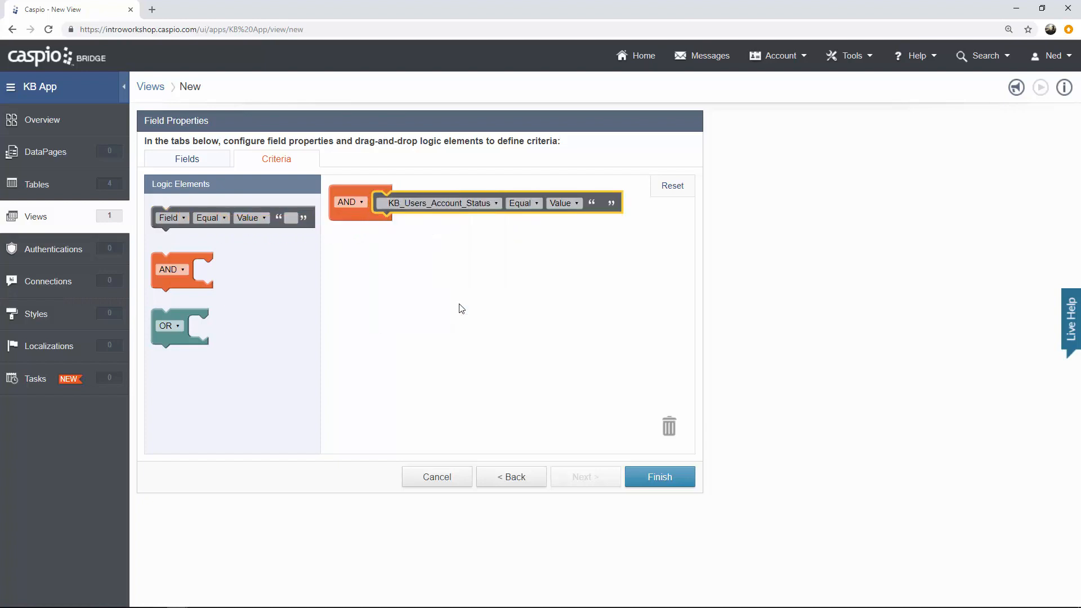
click(601, 204)
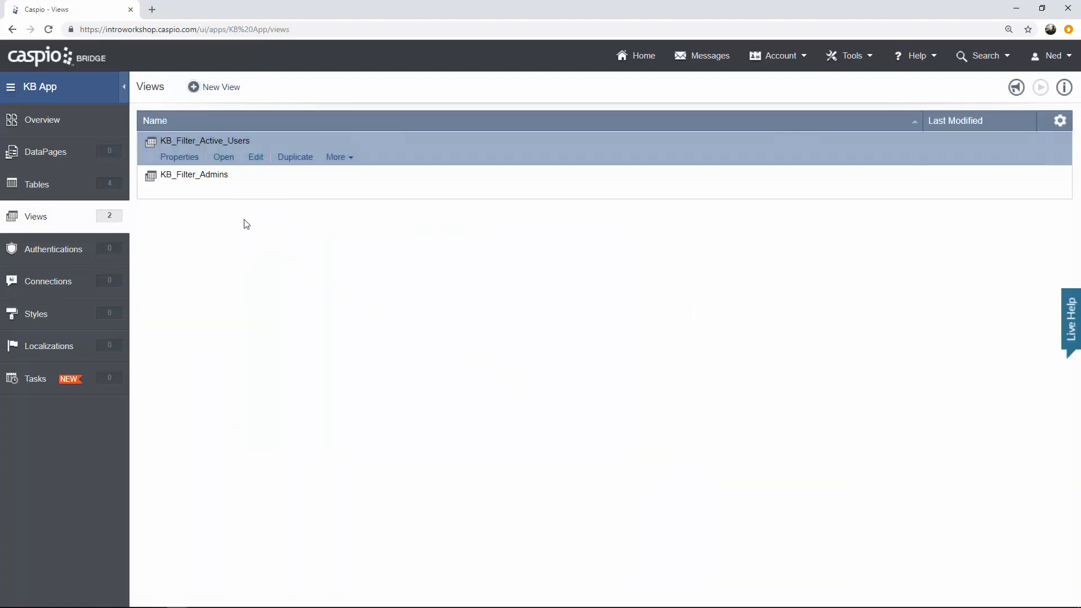
Briefly open KB_Filter_Admins, then open the KB_Users table's datasheet from Tables.
click(223, 193)
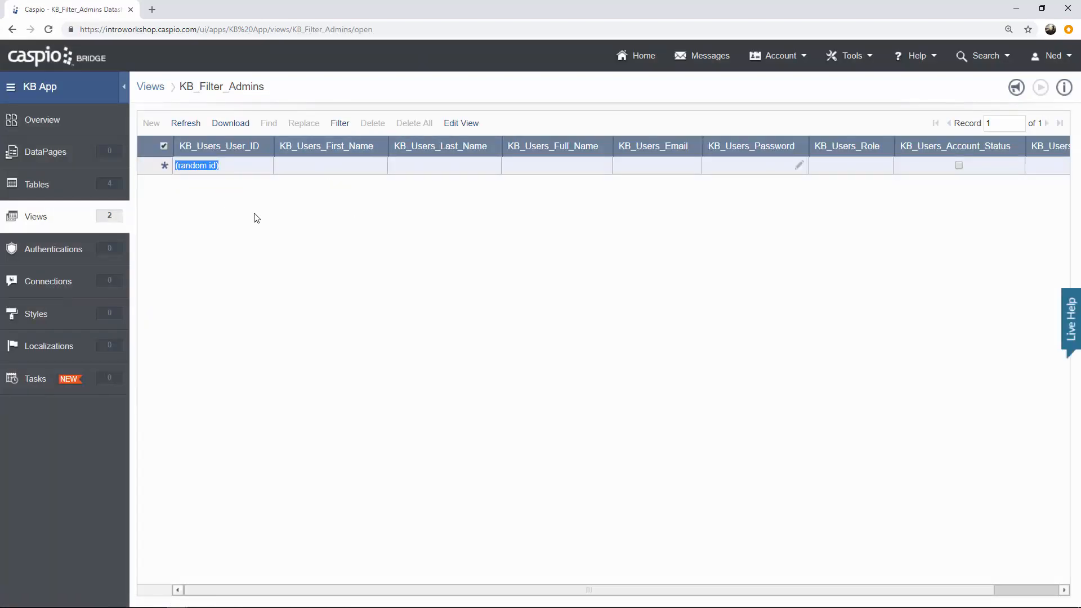
click(94, 193)
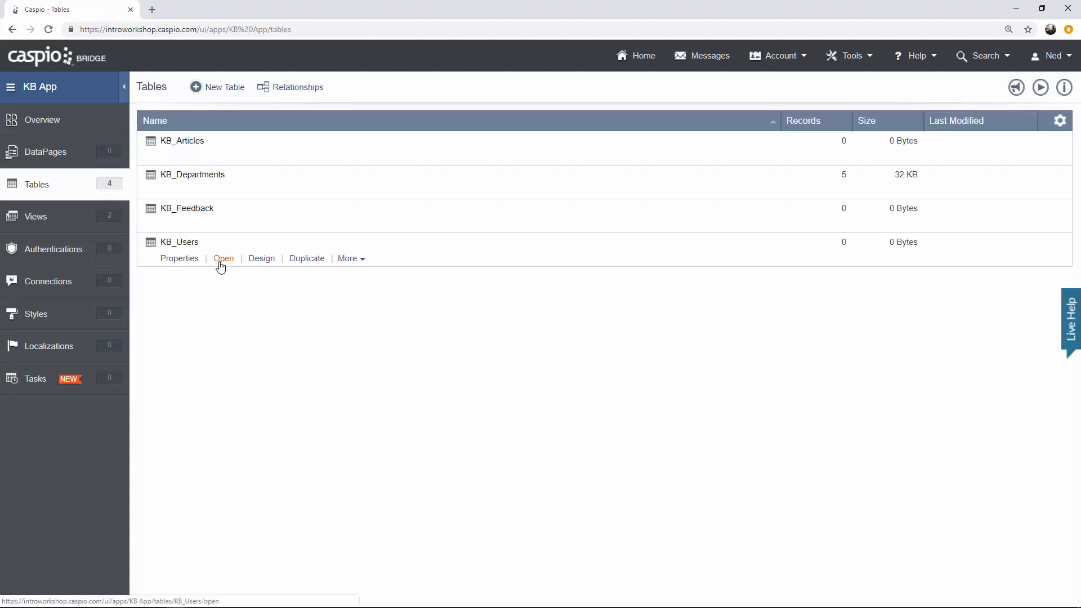
click(223, 260)
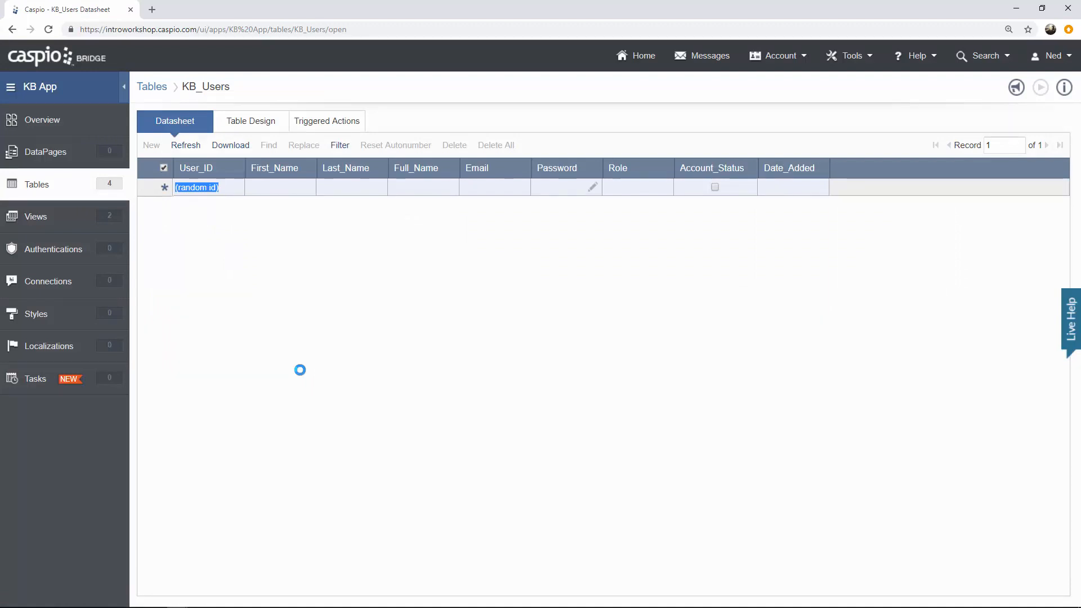
Add an active user with role Admin, entering first name, last name, email and password.
click(275, 188)
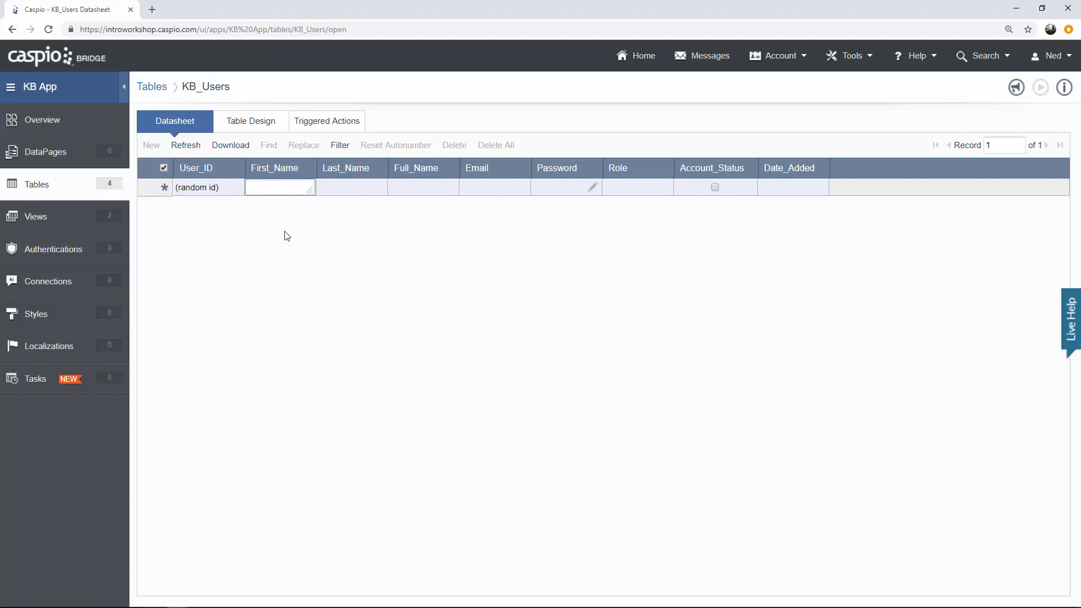
key(Tab)
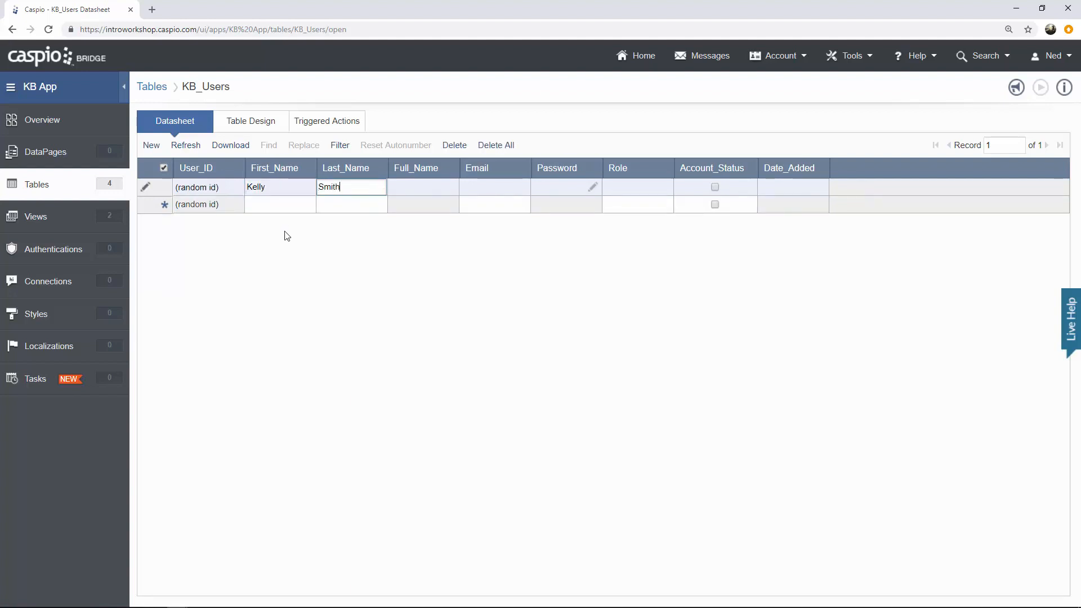
key(Tab)
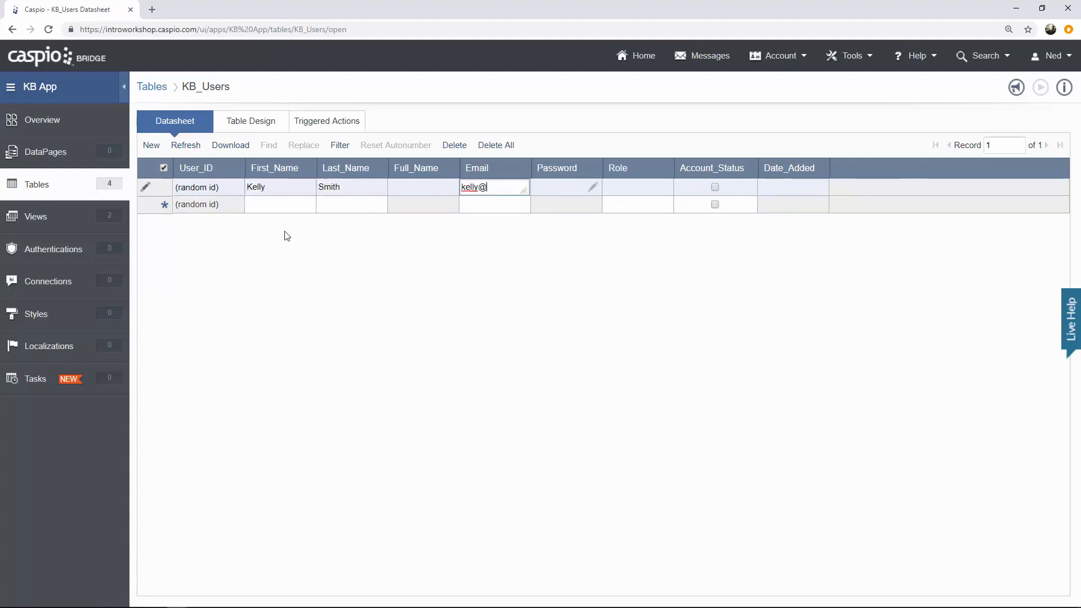
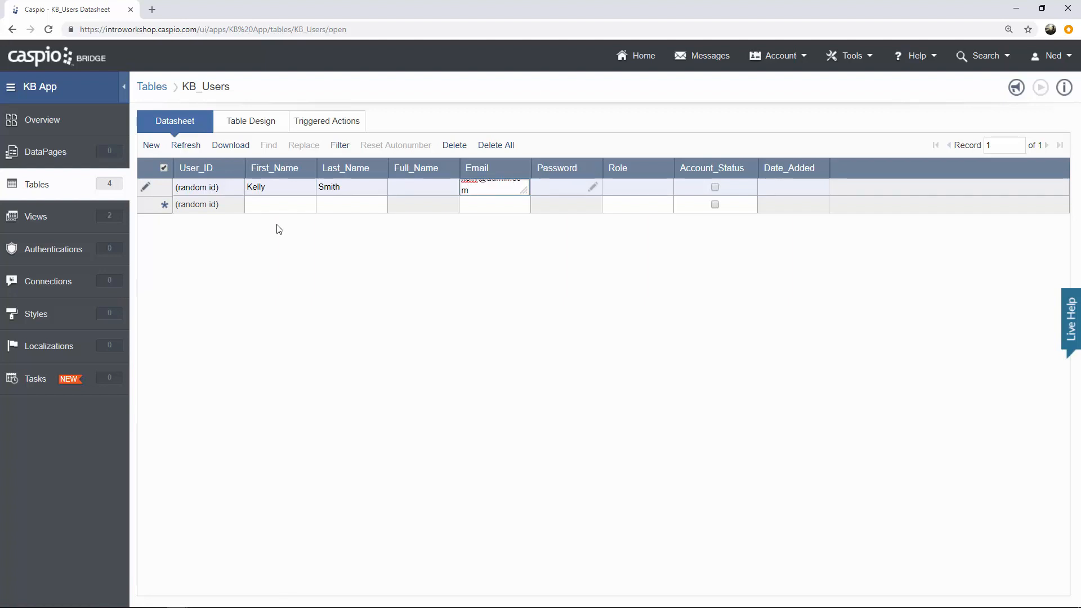
click(593, 188)
text(k)
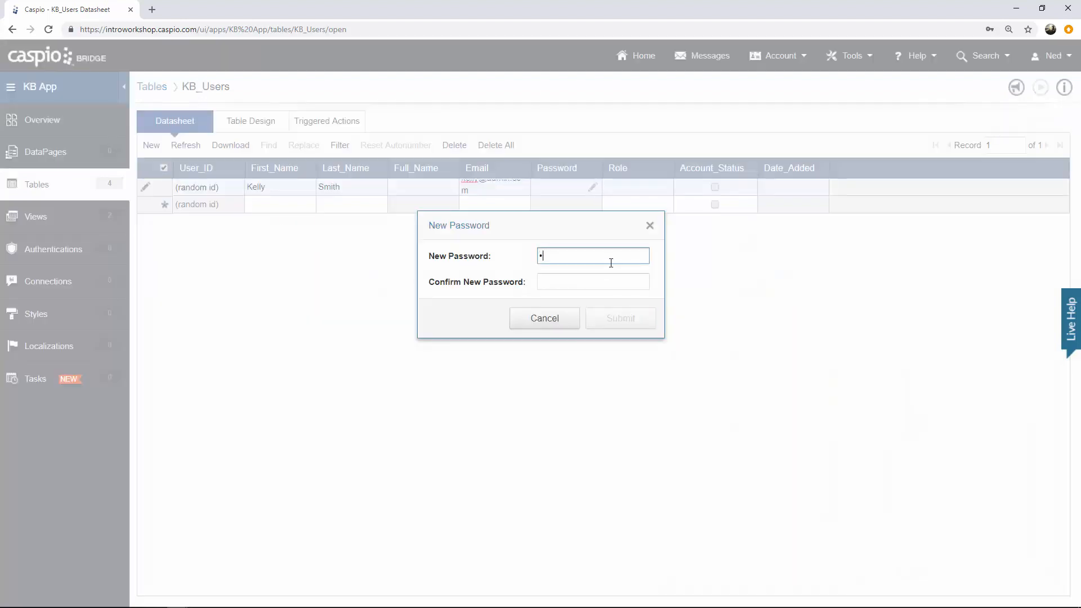
text(•••)
click(584, 280)
text(••••)
click(612, 322)
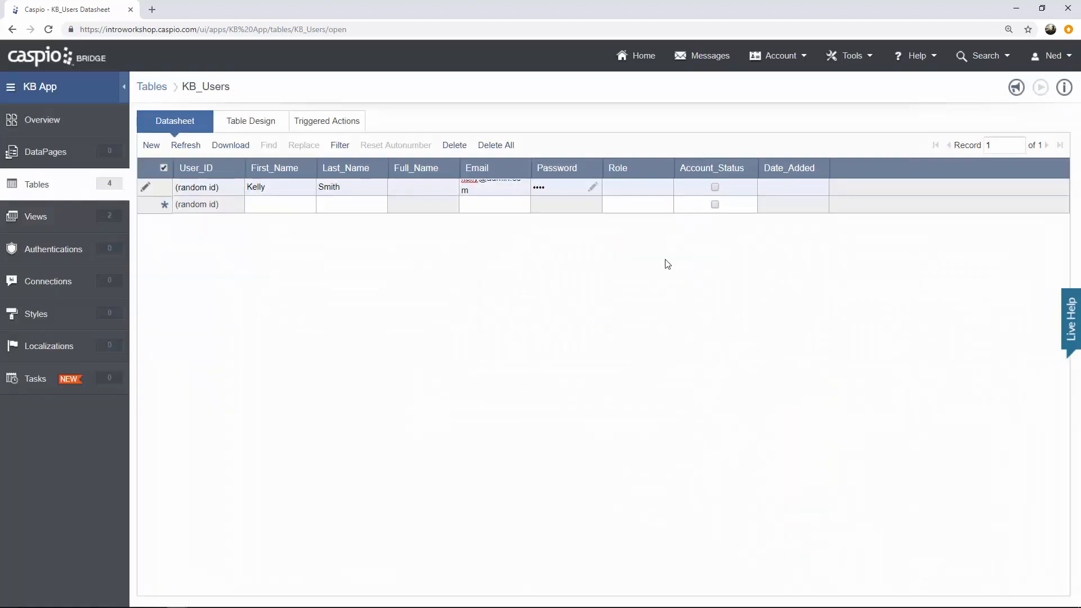
click(638, 191)
text(Admin)
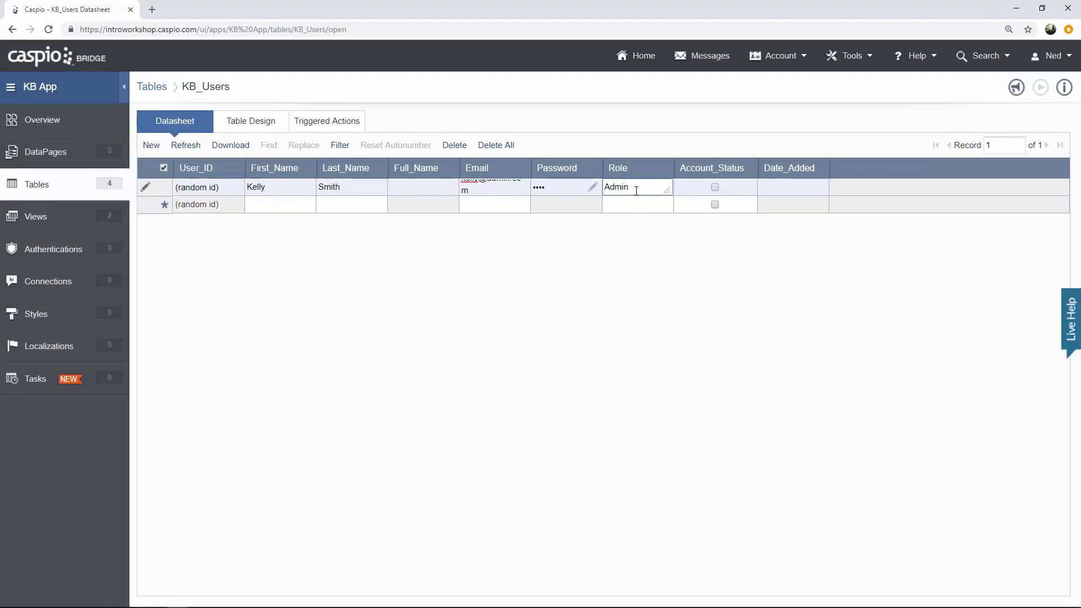
click(716, 188)
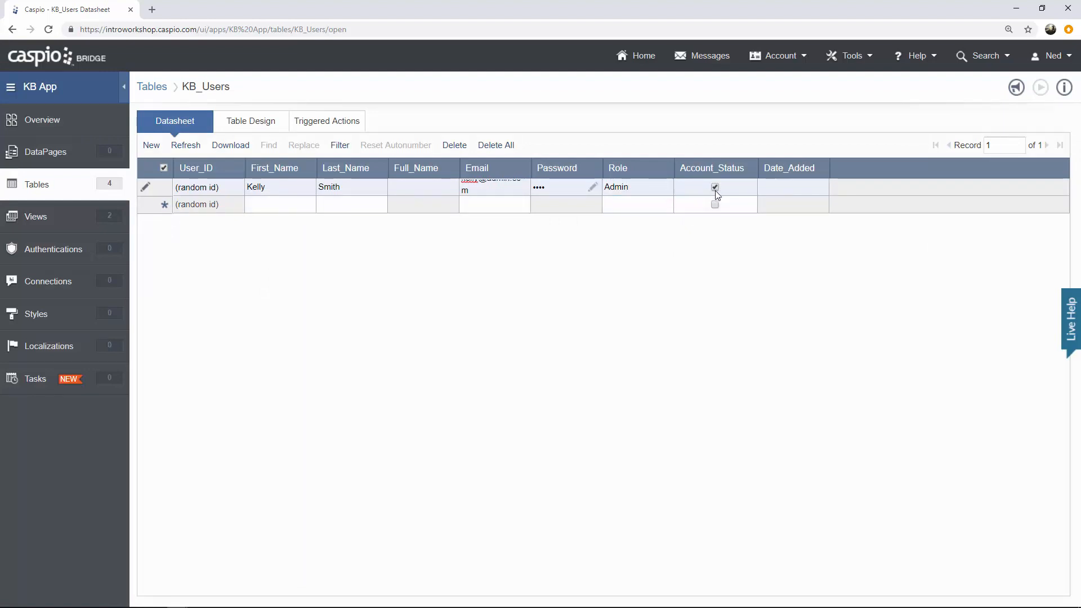
click(287, 206)
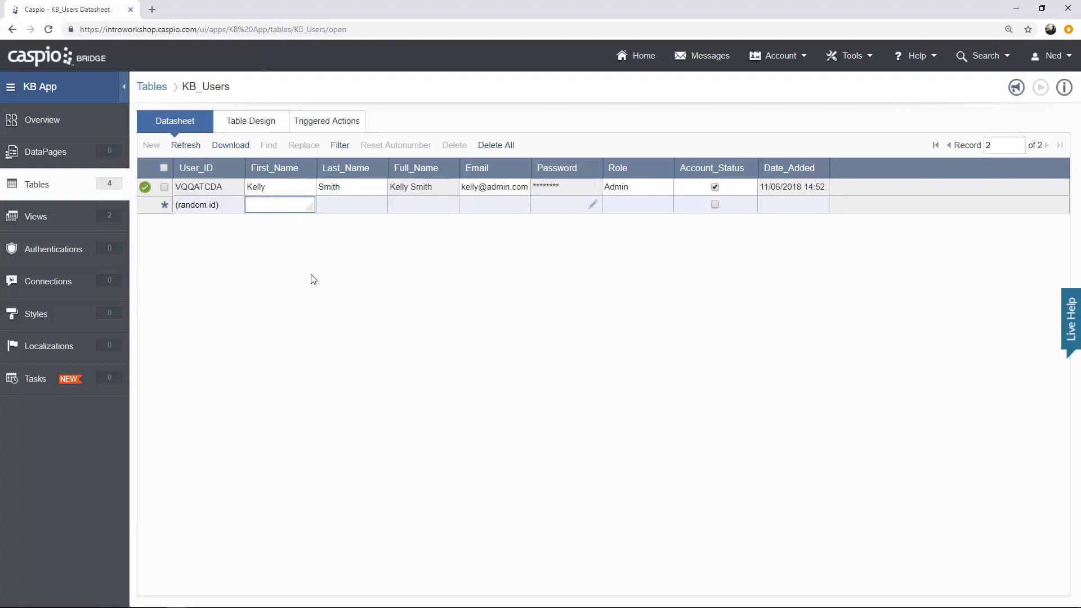
Add and save a second active user with role User, including name, email and password.
key(Tab)
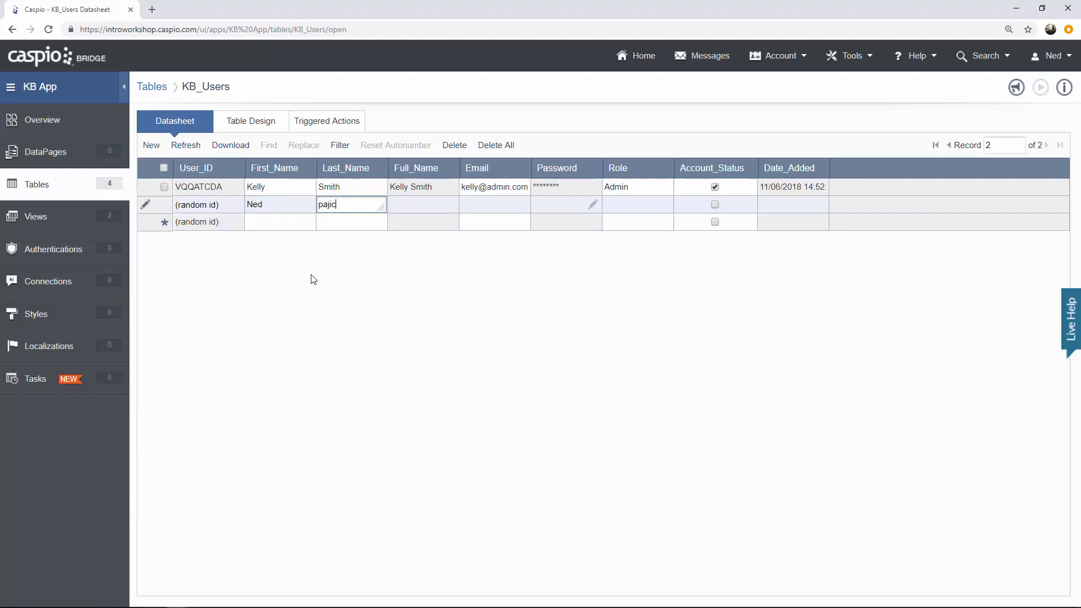
text(Pajic)
key(Return)
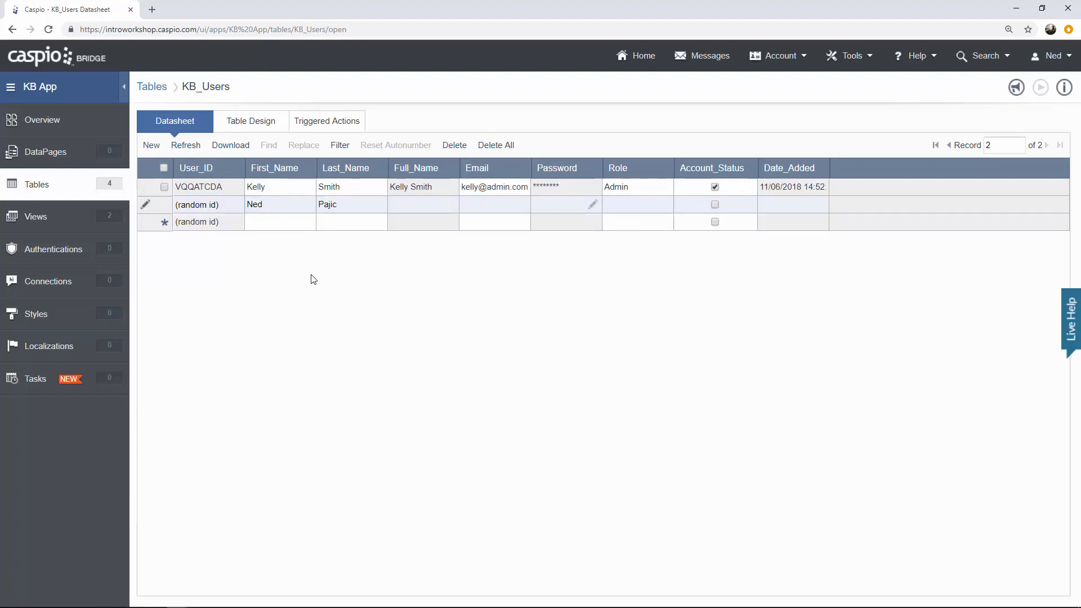
key(Tab)
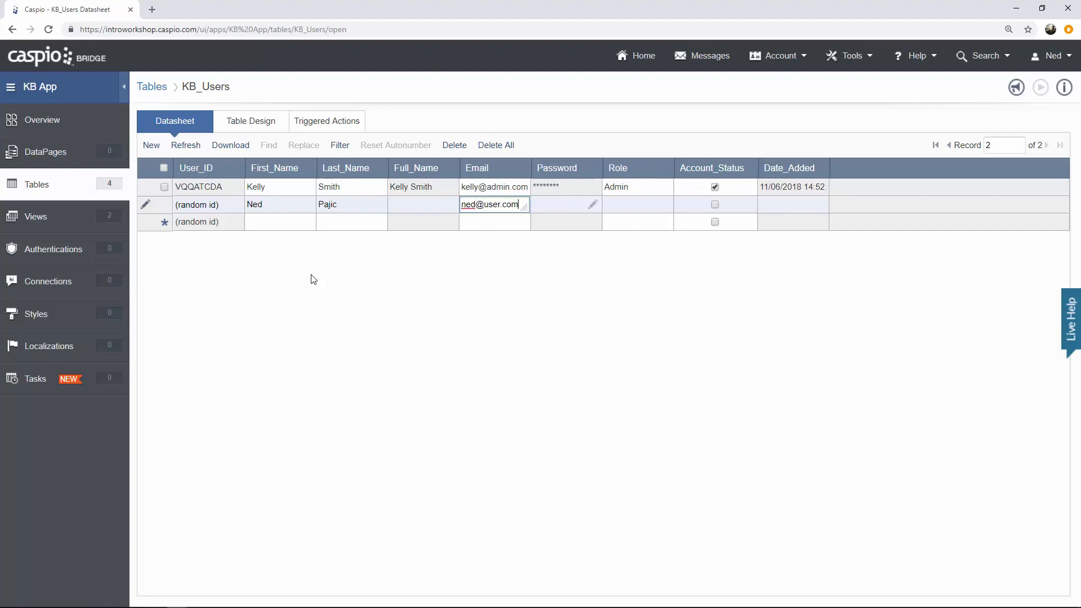
click(592, 204)
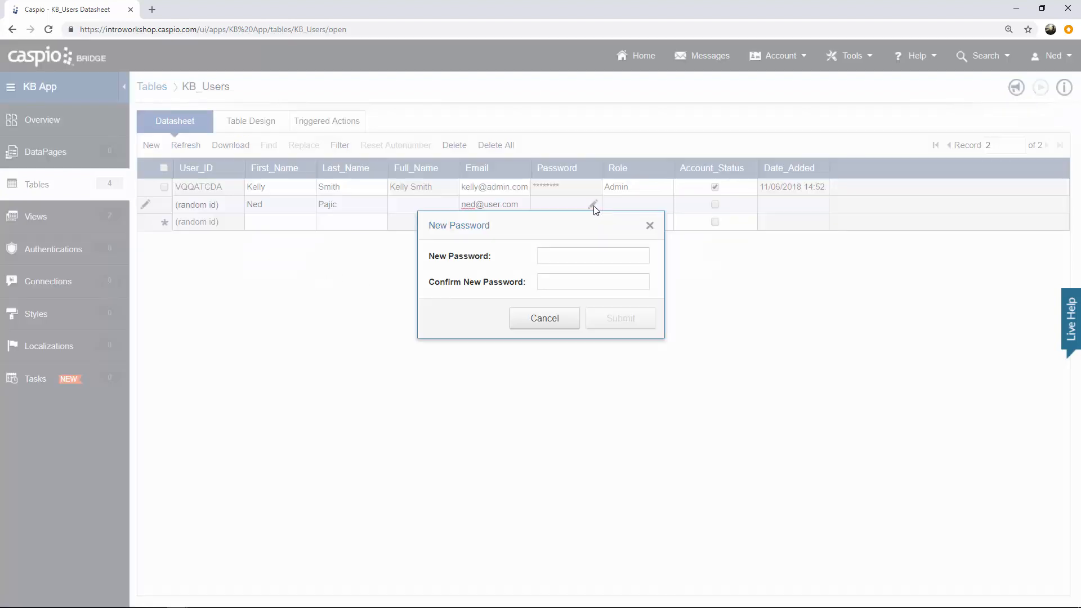
text(user)
click(618, 282)
text(user)
click(617, 319)
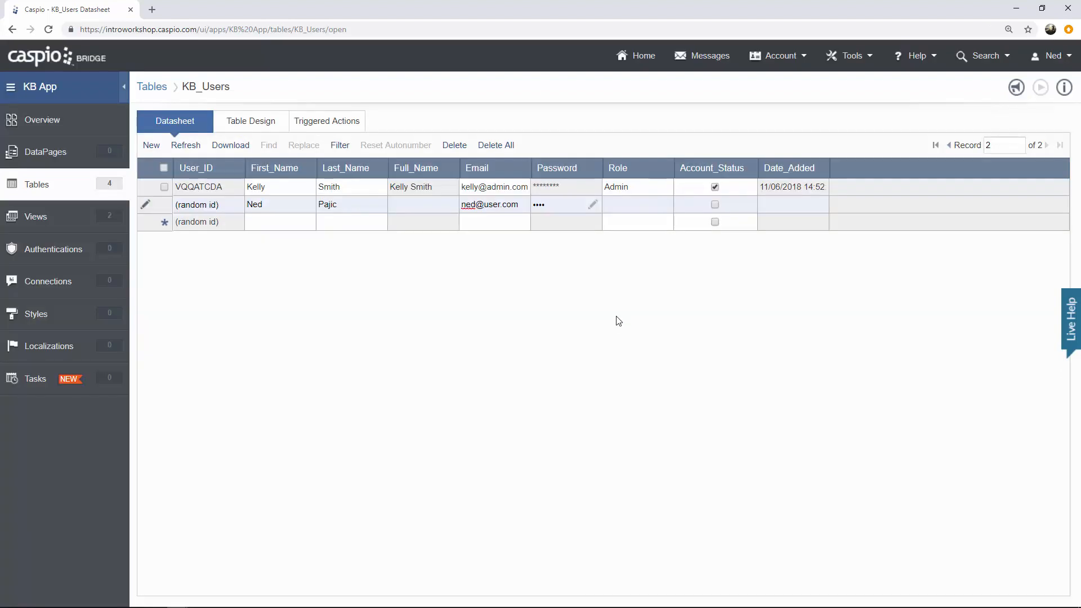
click(617, 205)
text(User)
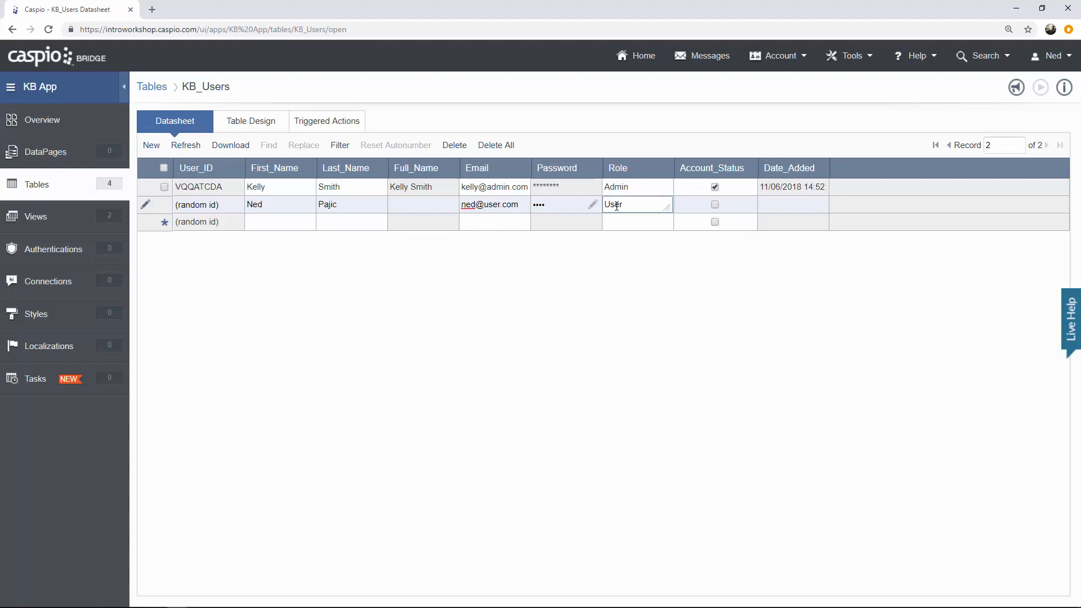
click(716, 205)
click(289, 222)
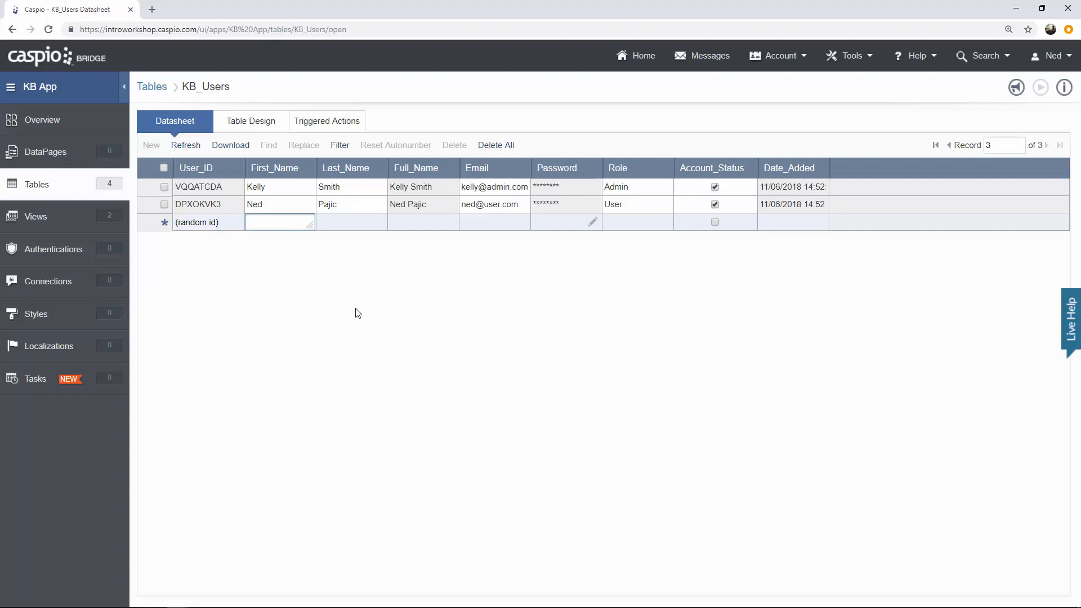
Review the records in KB_Filter_Admins and KB_Filter_Active_Users, then go to Authentications.
click(99, 220)
mouse_move(217, 189)
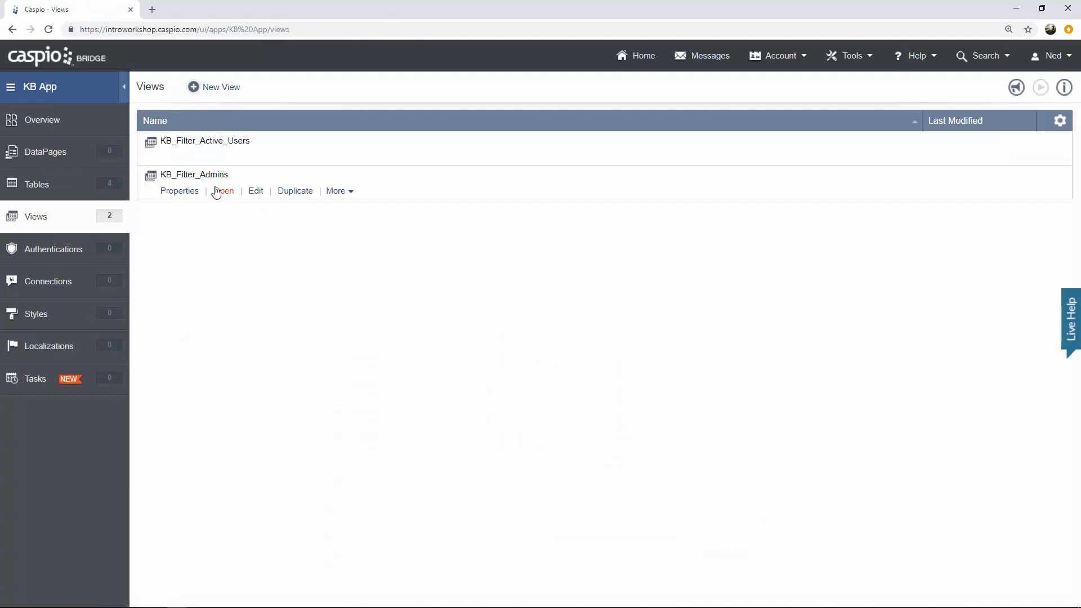
click(224, 192)
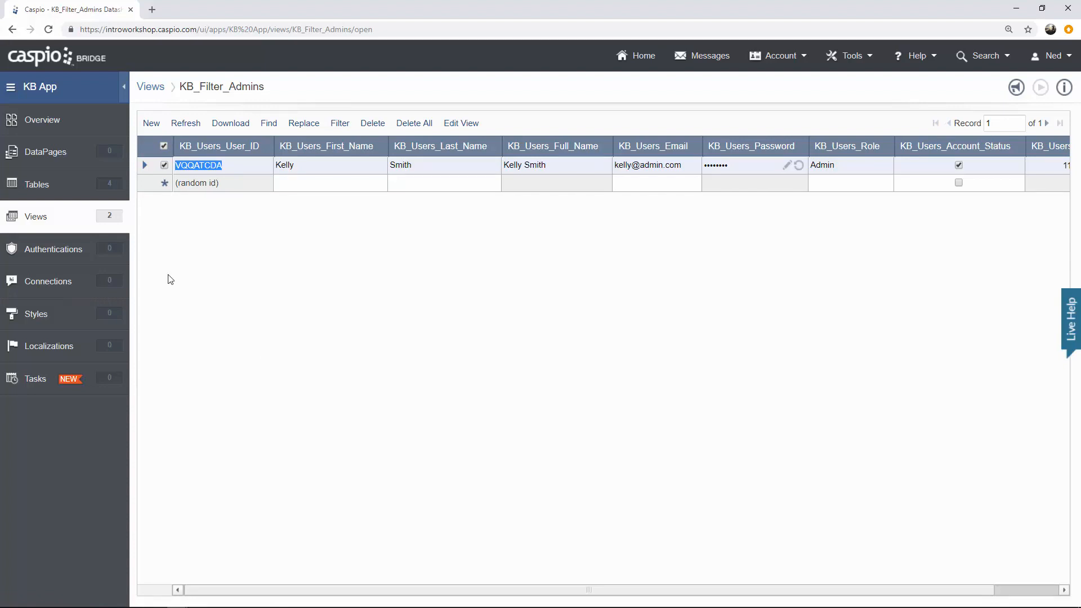
click(50, 222)
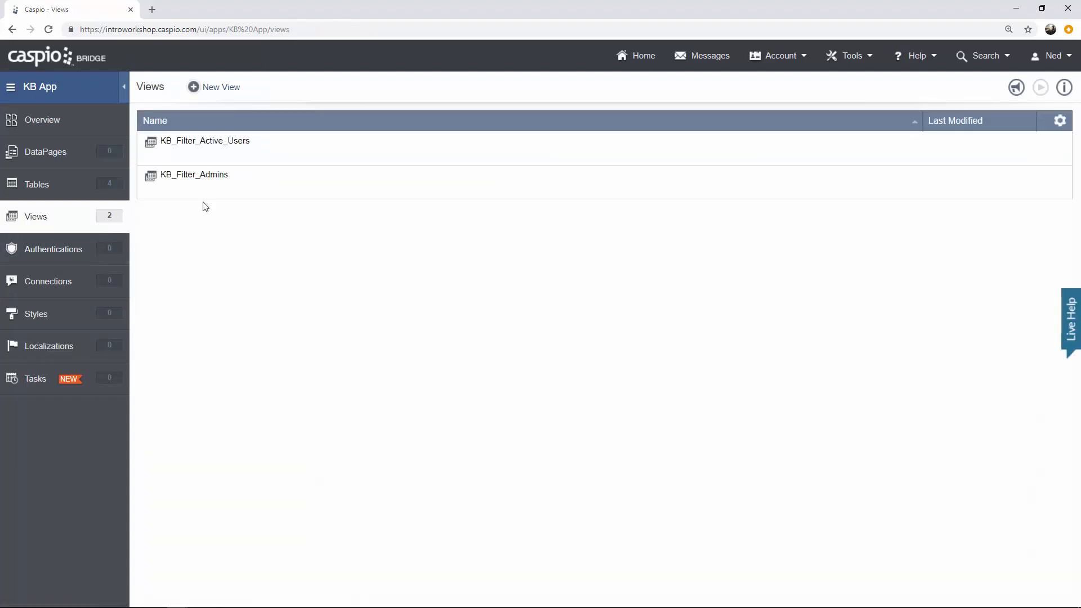
click(224, 158)
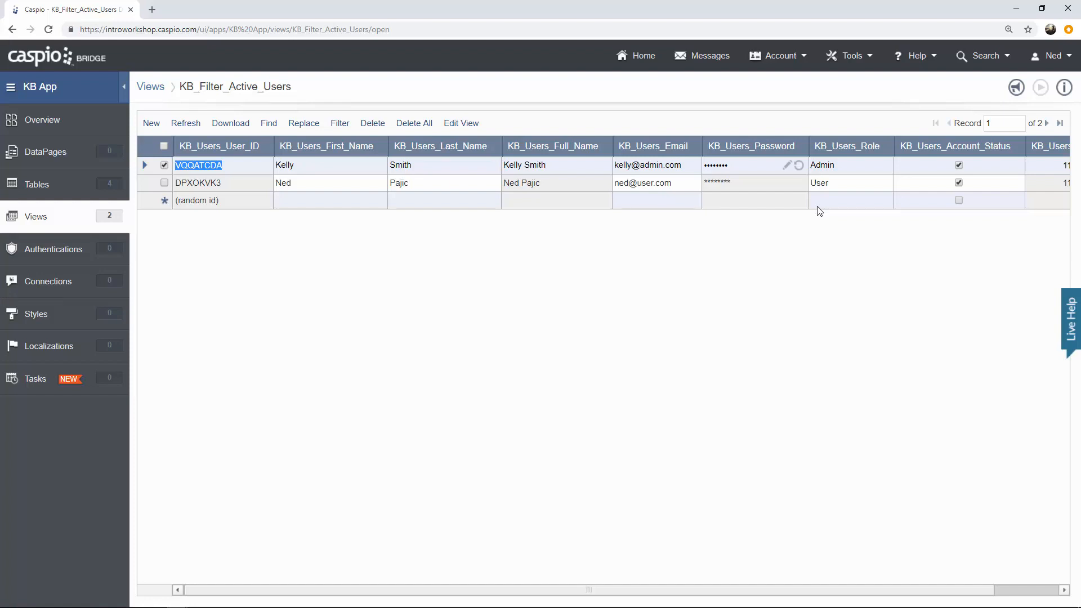
click(84, 262)
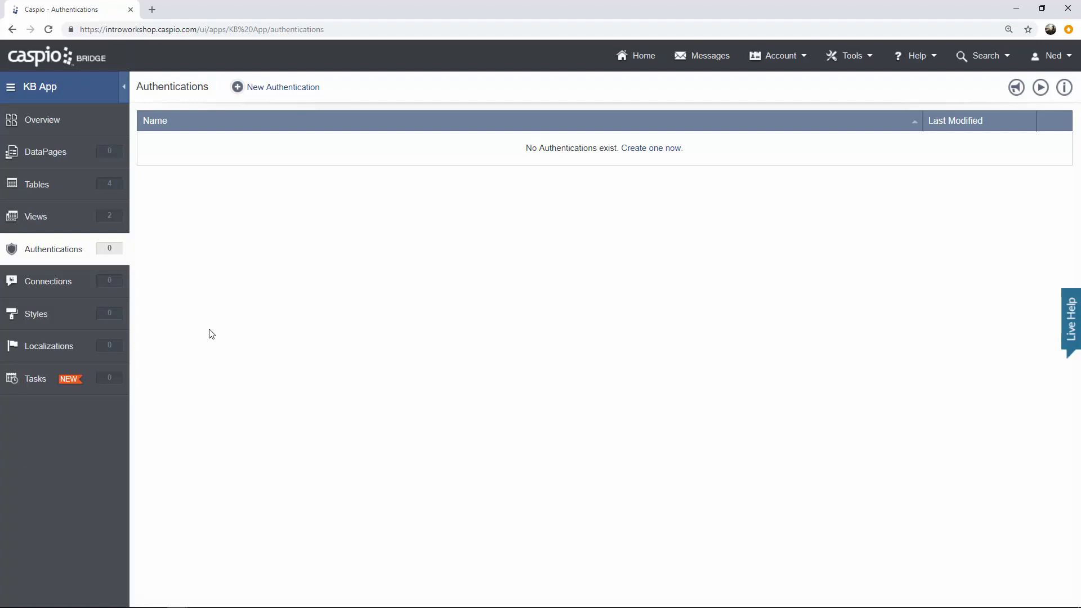
Create a new authentication using KB_Filter_Admins as data source with Custom setup.
click(299, 93)
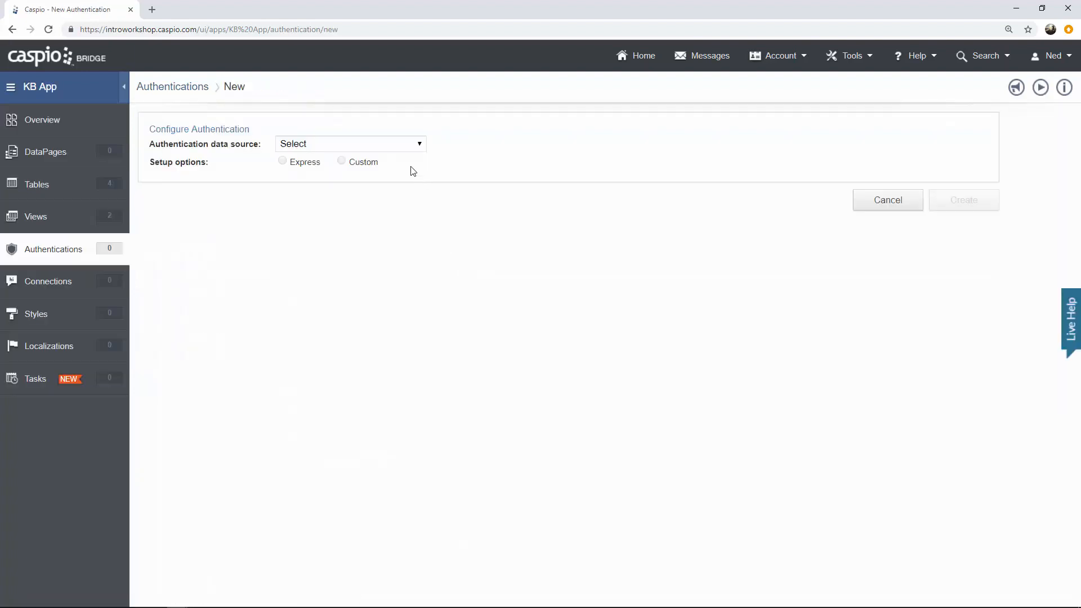
click(403, 145)
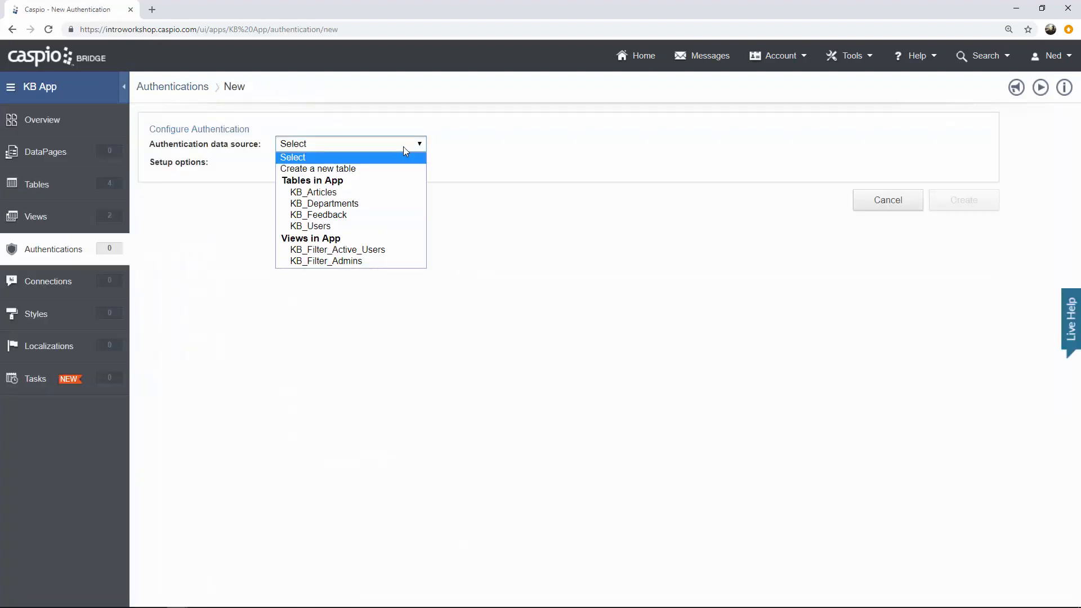
click(392, 263)
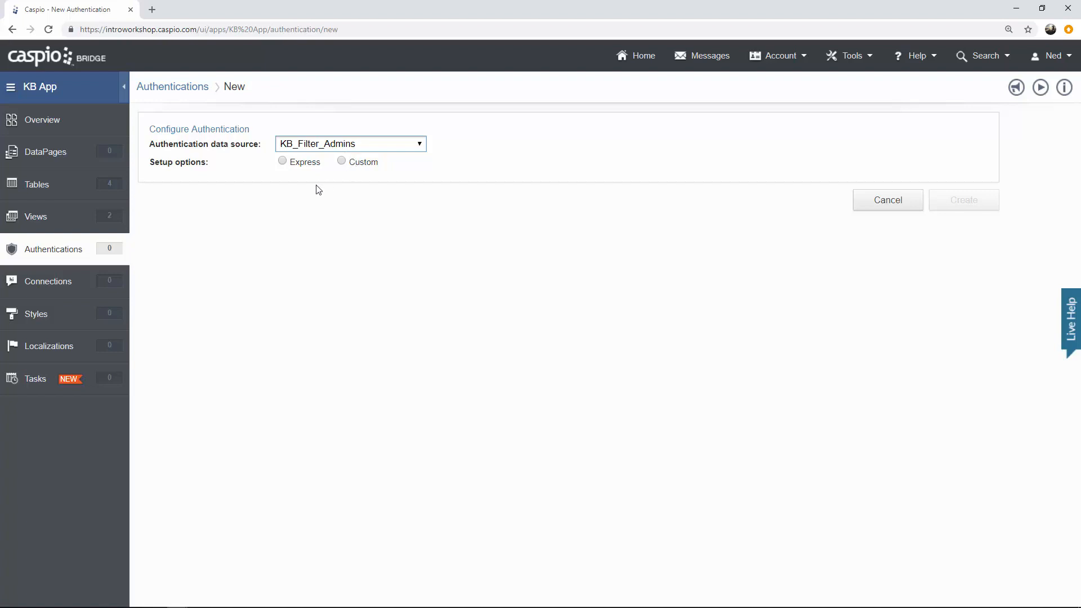
click(283, 162)
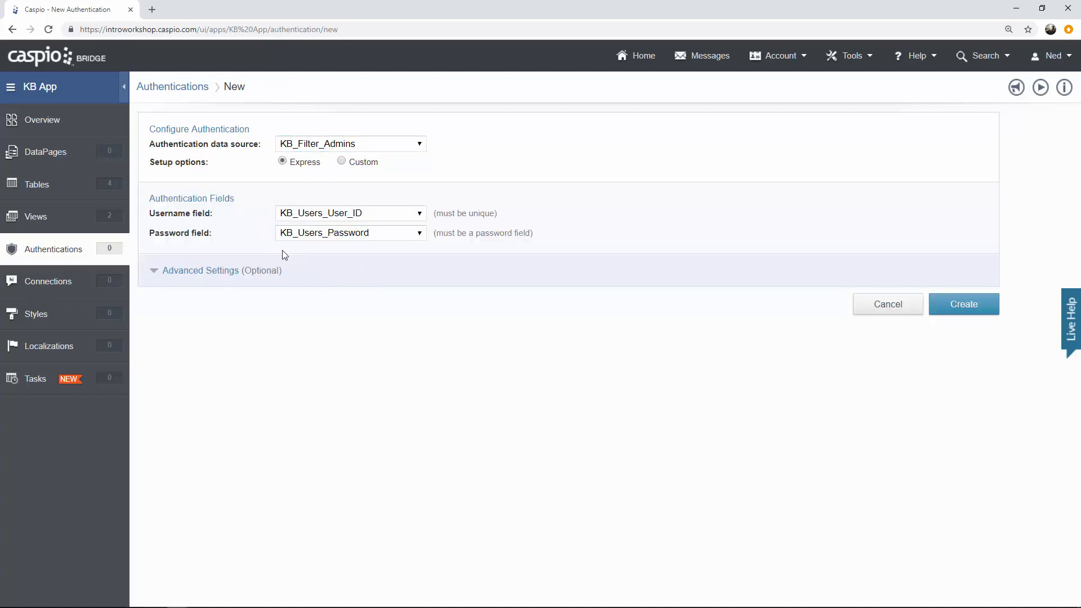
click(341, 163)
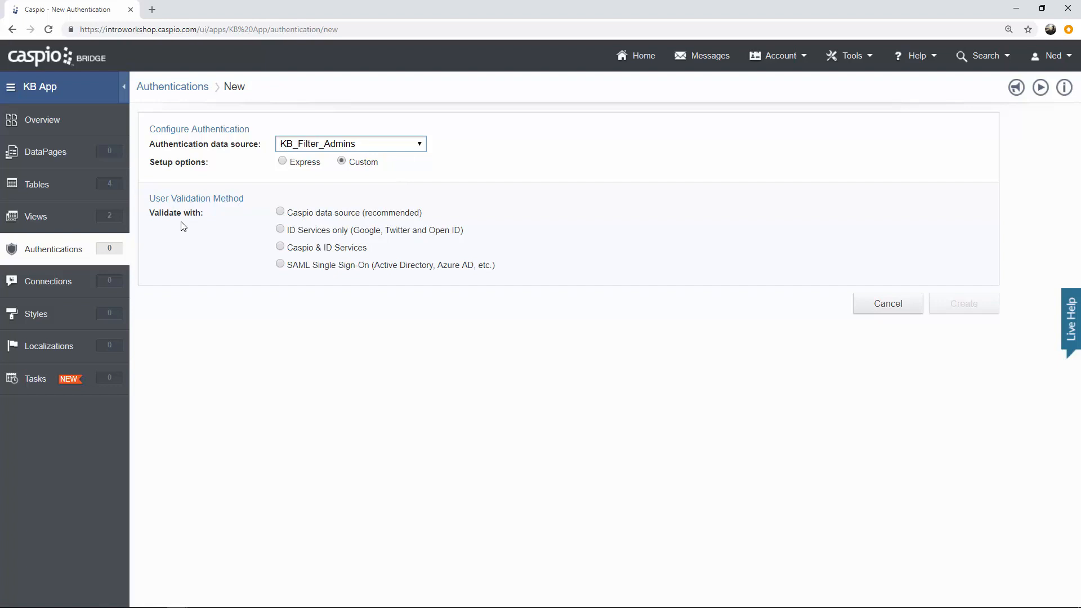
Preview ID Services, Caspio & ID Services and SAML validation, then choose Caspio data source.
click(280, 213)
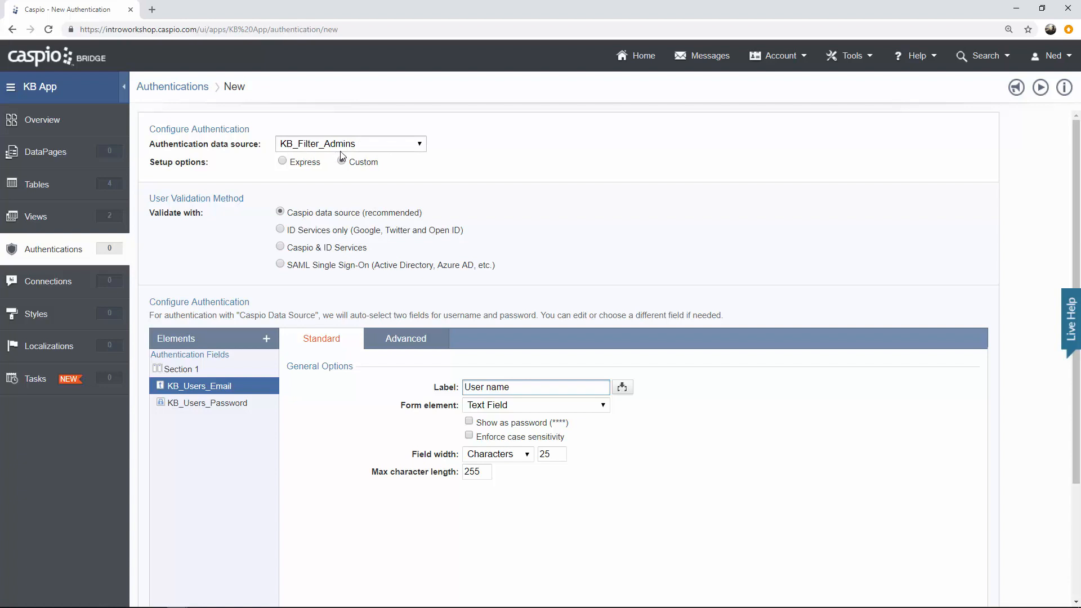
click(300, 236)
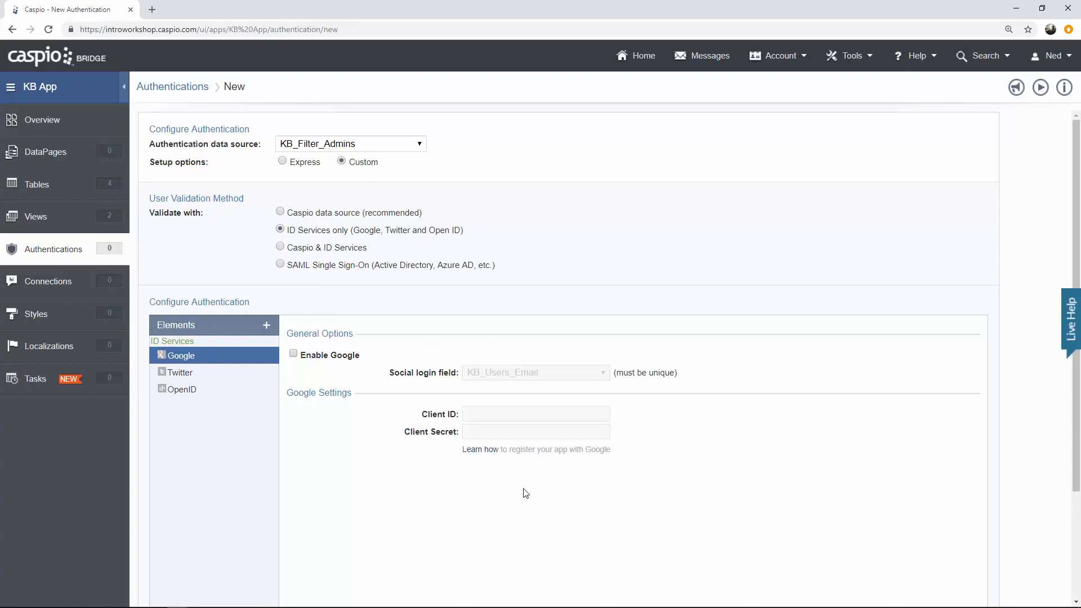
click(301, 251)
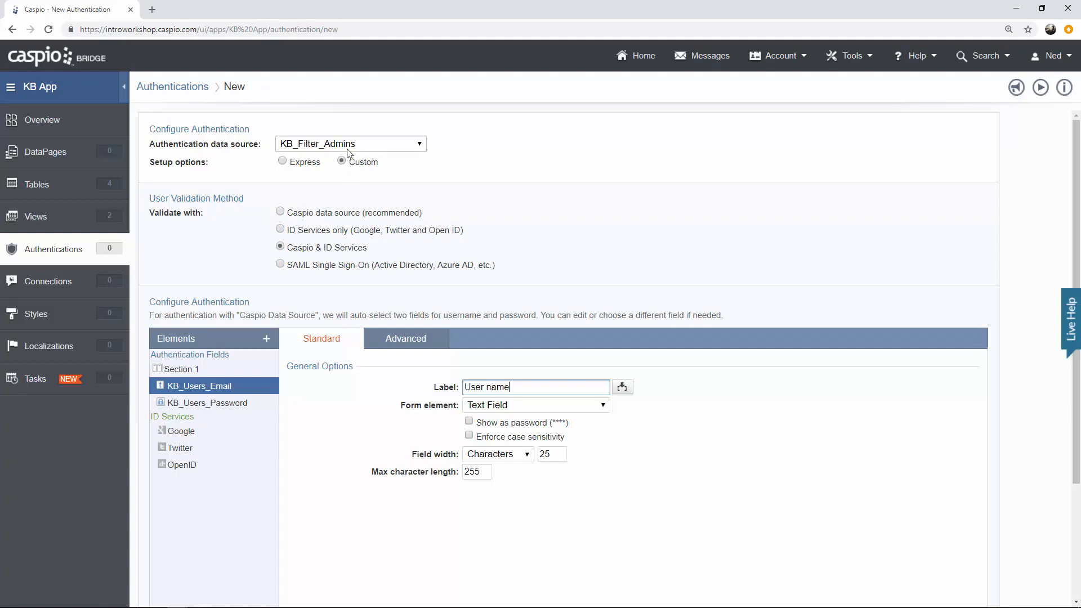
click(307, 269)
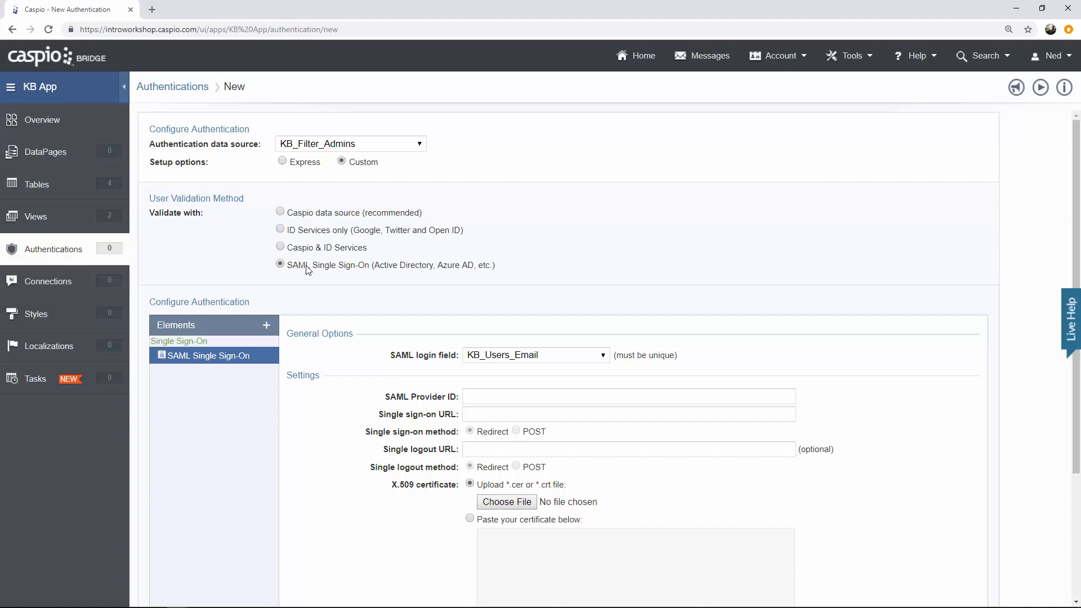
click(339, 218)
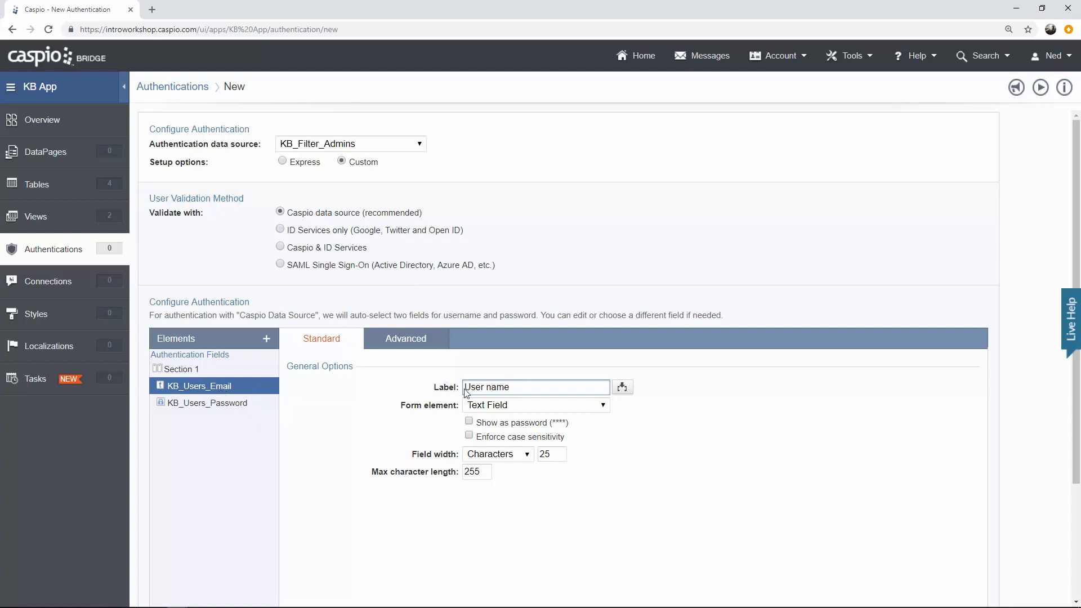
Change the username field label from User name to Email.
drag(512, 387, 428, 389)
text(Email)
scroll(414, 387, down, 3)
click(272, 559)
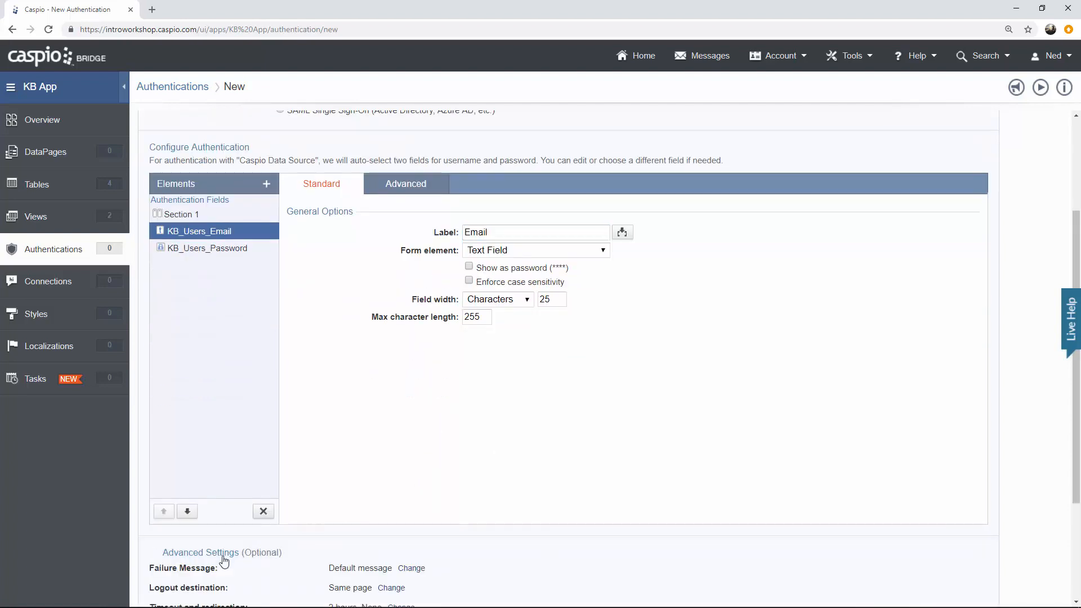
scroll(413, 442, down, 3)
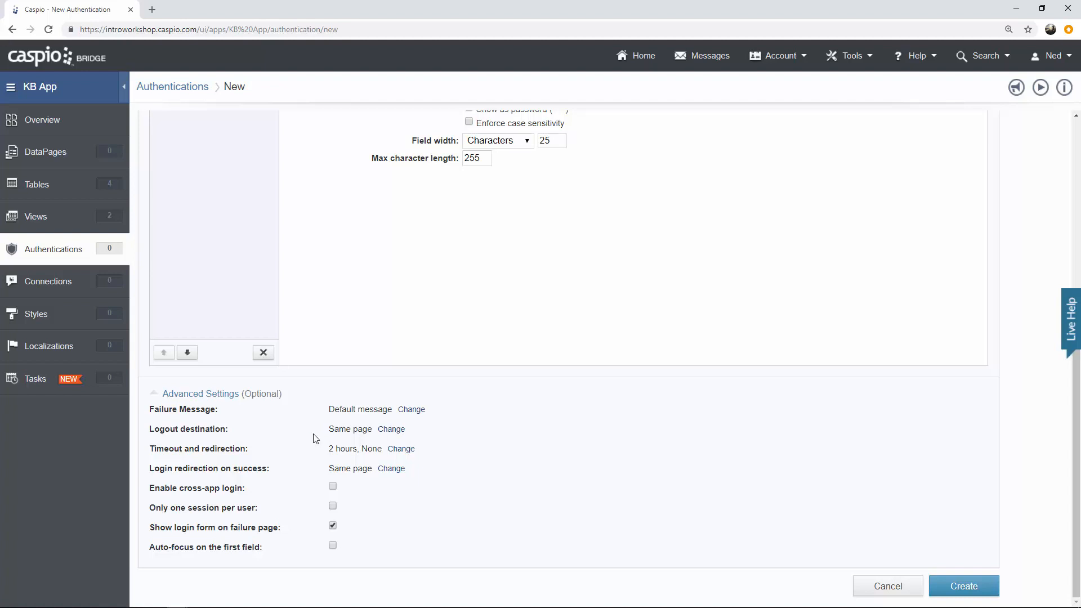
click(214, 394)
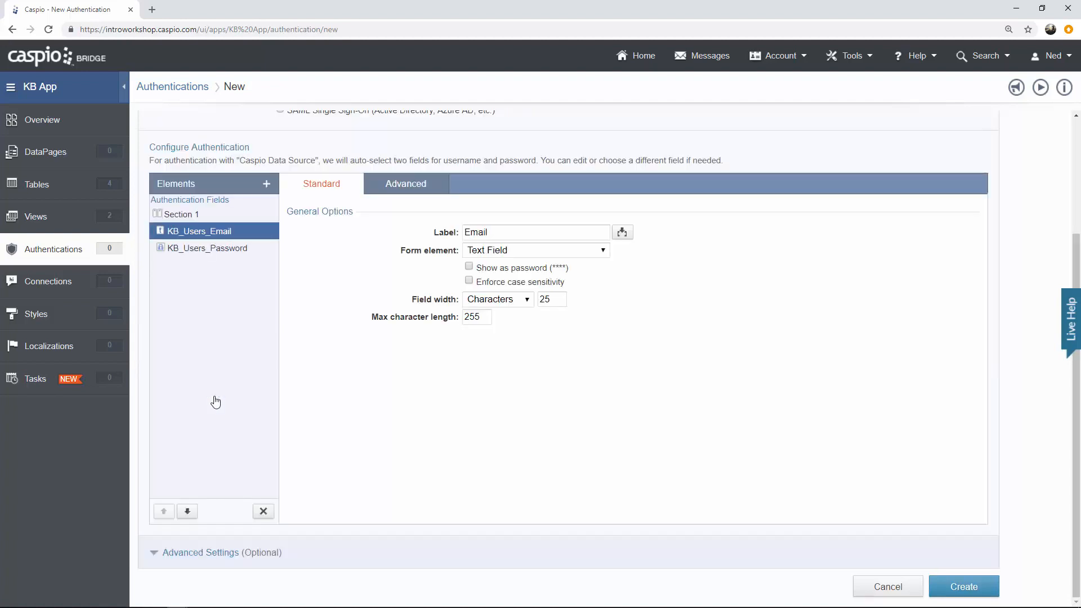
Create the authentication and name it KB Admin Login.
click(970, 587)
text(KB Au)
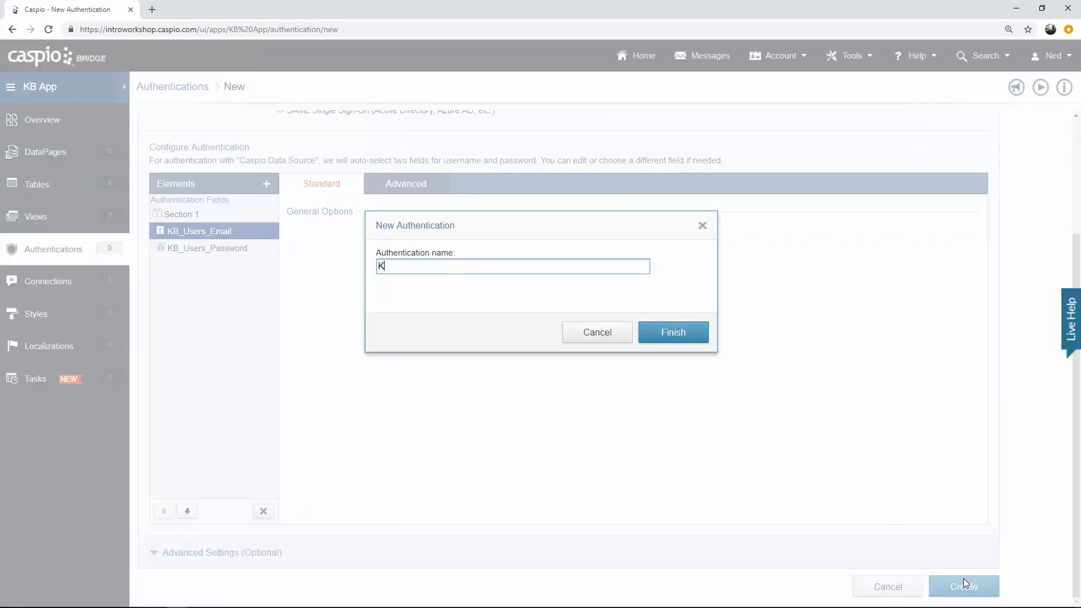
key(BackSpace)
key(BackSpace)
key(BackSpace)
key(BackSpace)
text(B Admin Login)
click(683, 336)
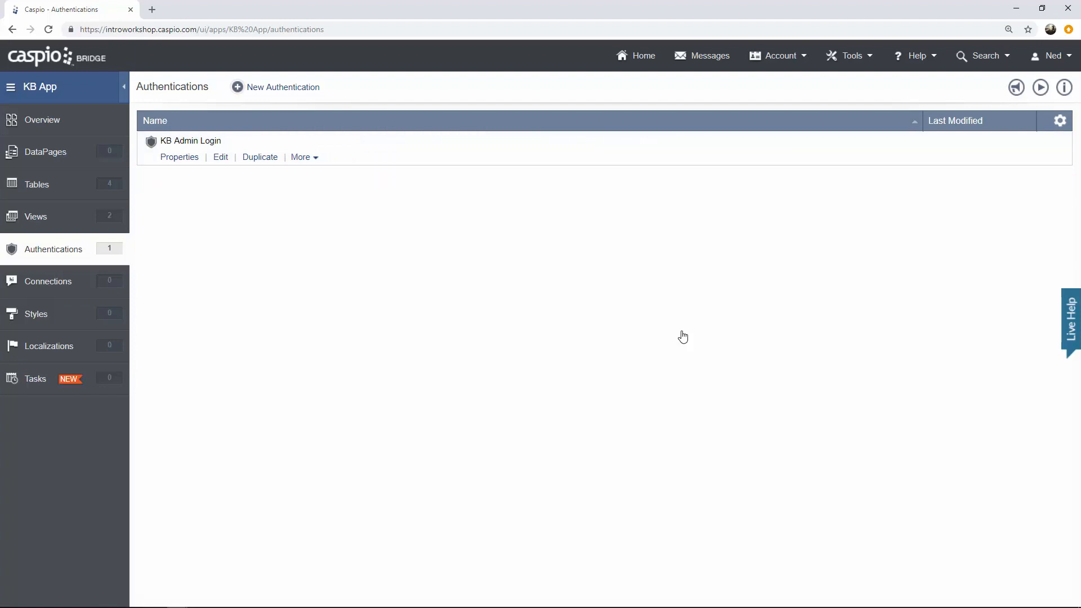
Start a new custom authentication on KB_Filter_Active_Users validated against the Caspio data source.
click(310, 92)
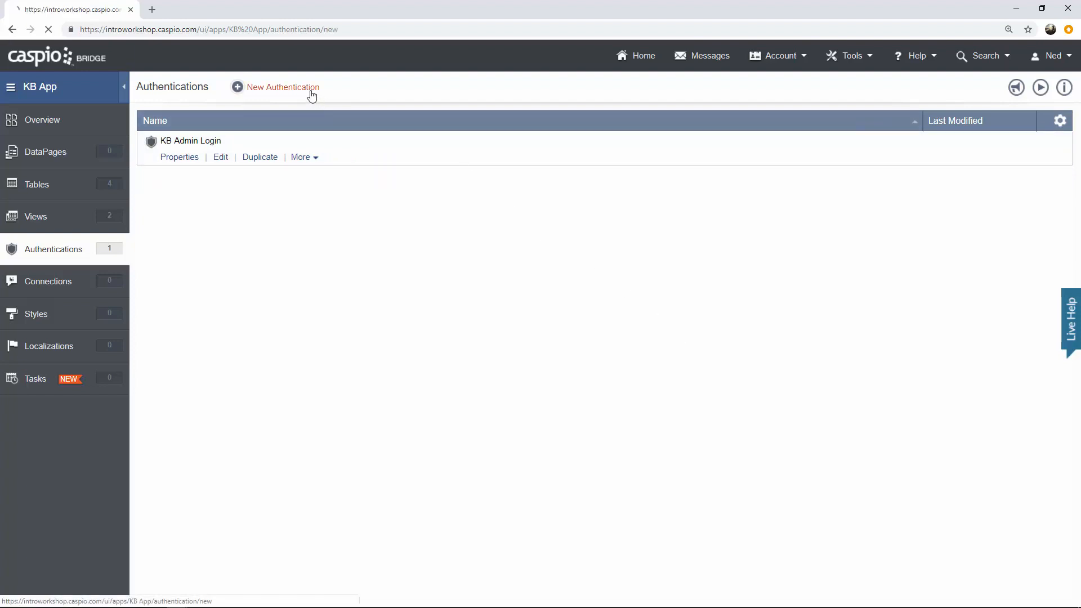
click(338, 146)
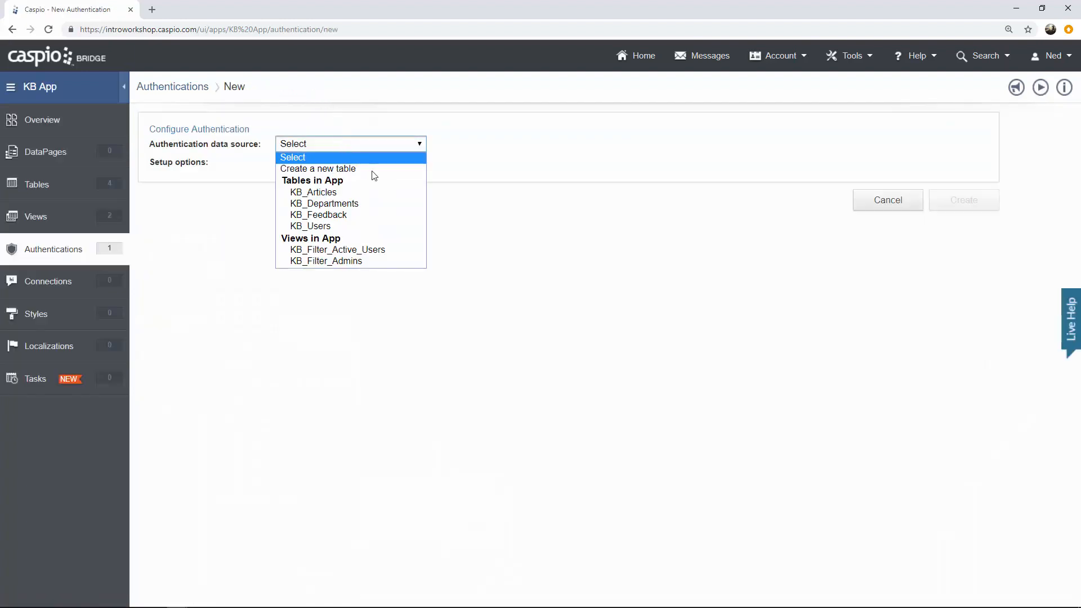
click(387, 250)
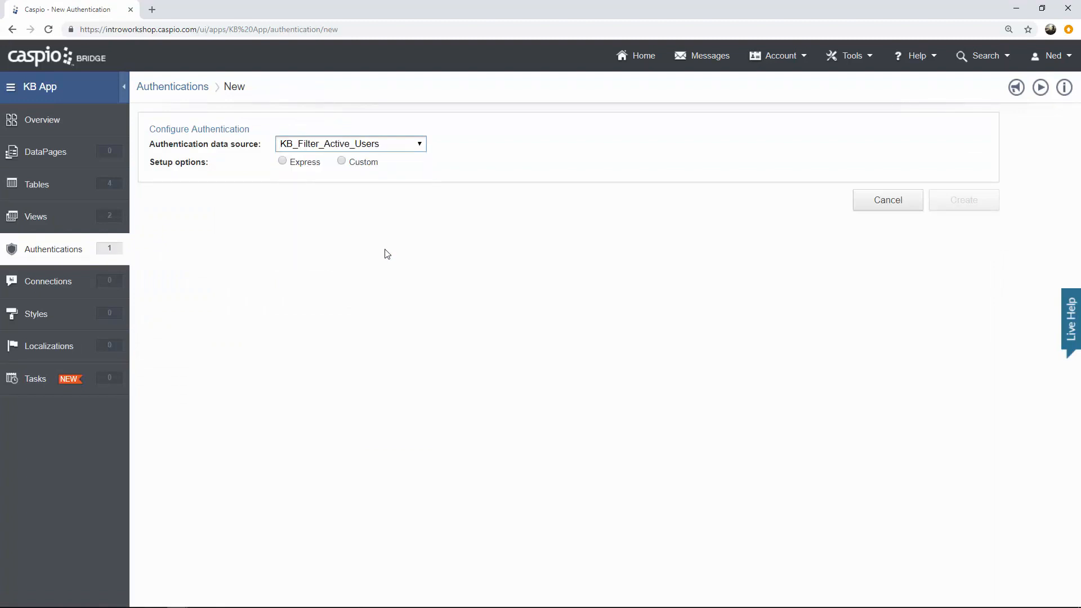
click(356, 165)
click(343, 212)
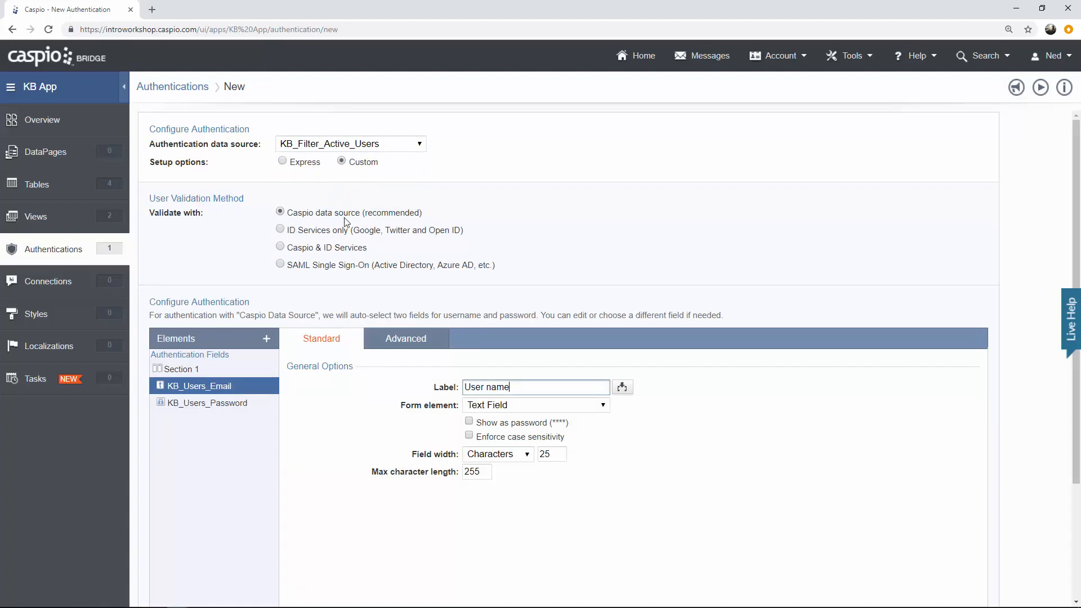
Relabel the username field Email and save the authentication as KB User Login.
drag(524, 387, 437, 387)
text(Email)
scroll(874, 475, down, 3)
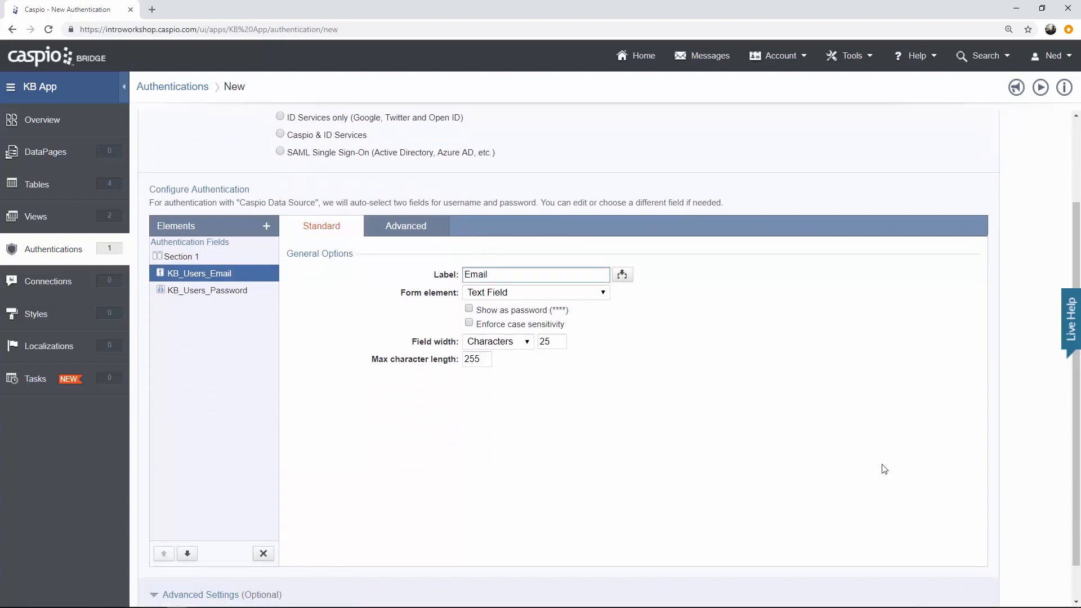
click(960, 585)
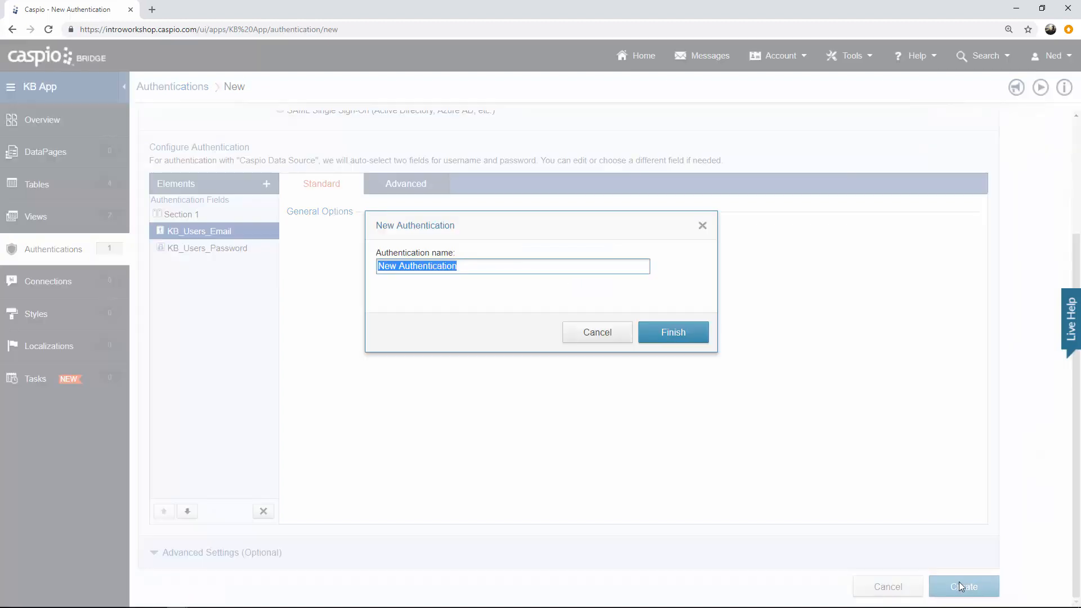
text(KB User)
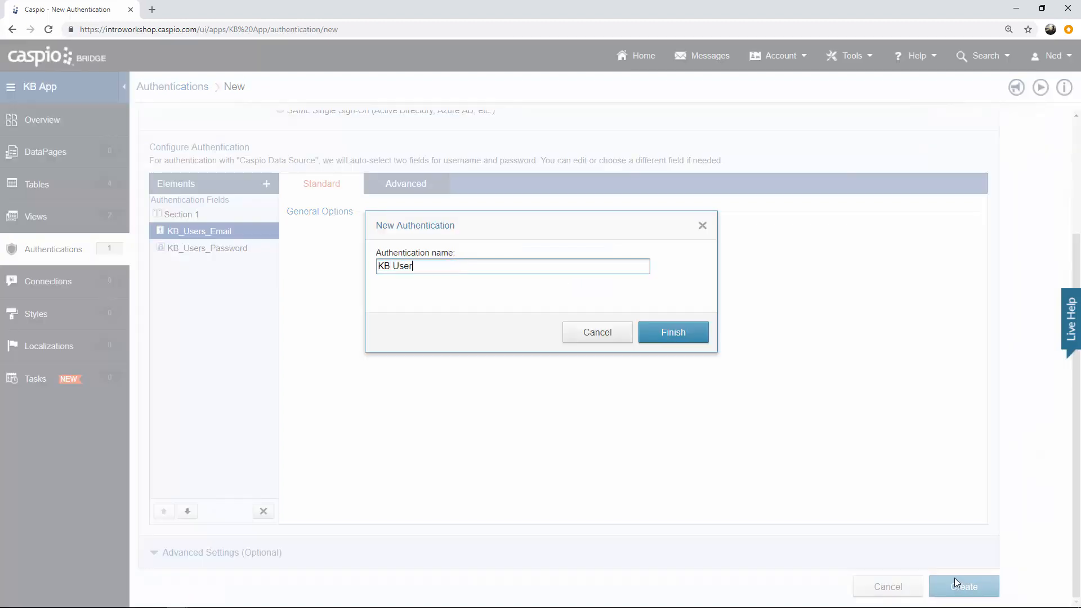
text( Login)
key(Return)
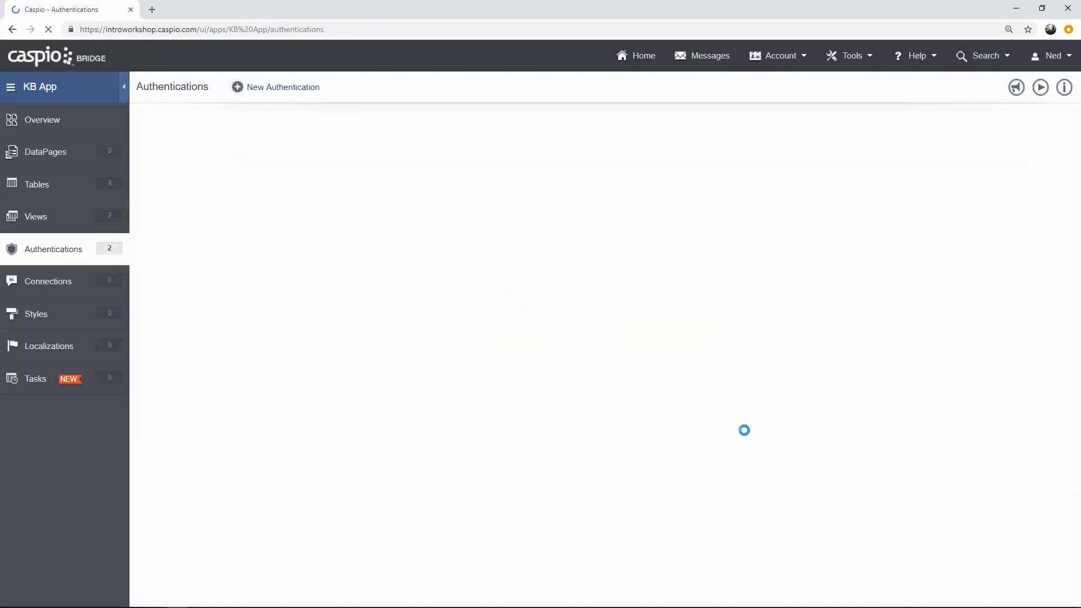